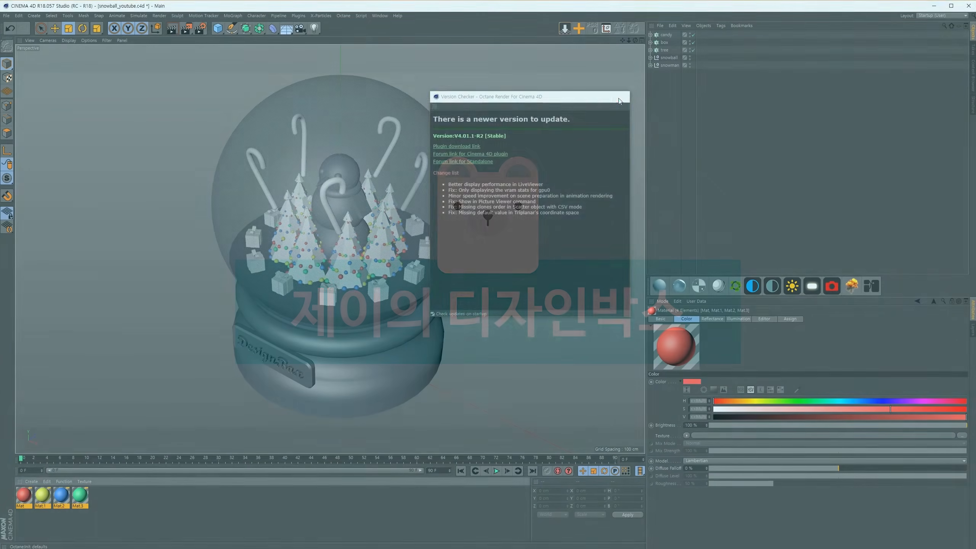
# - Dismiss the version notice and start a live render of the snow globe scene in the Octane Live Viewer
pyautogui.click(621, 97)
pyautogui.click(344, 16)
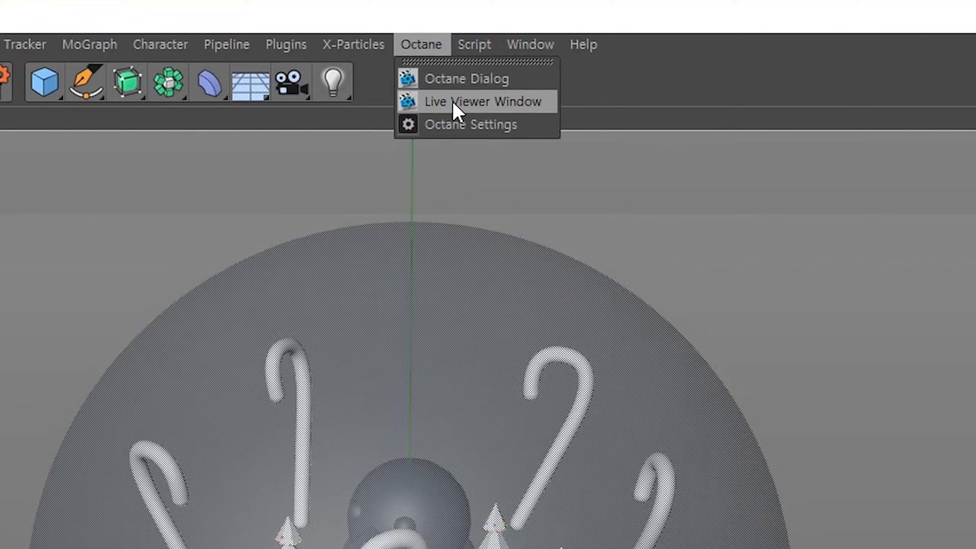
pyautogui.click(468, 106)
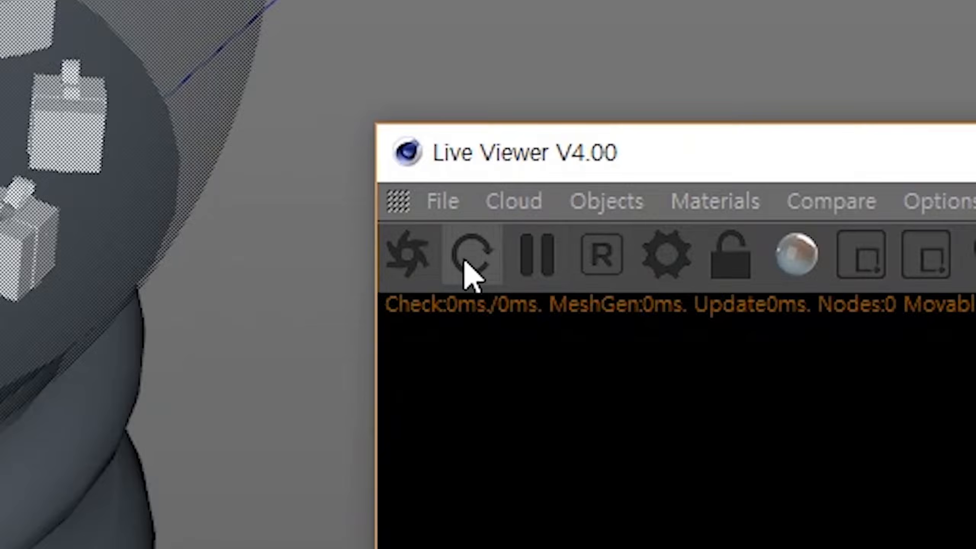
pyautogui.click(459, 265)
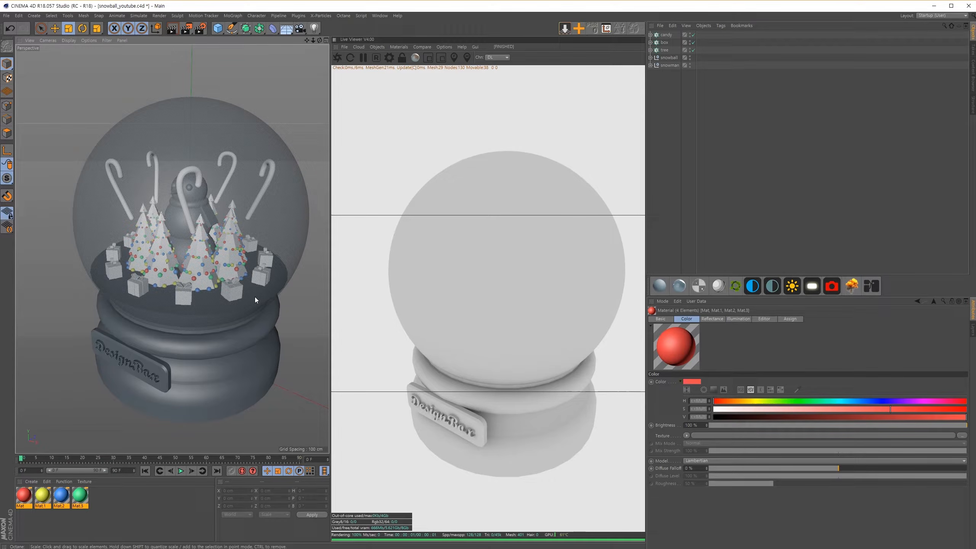
# - Add a floor object to the snow globe scene
pyautogui.press('r')
pyautogui.hotkey('ctrl', 'z')
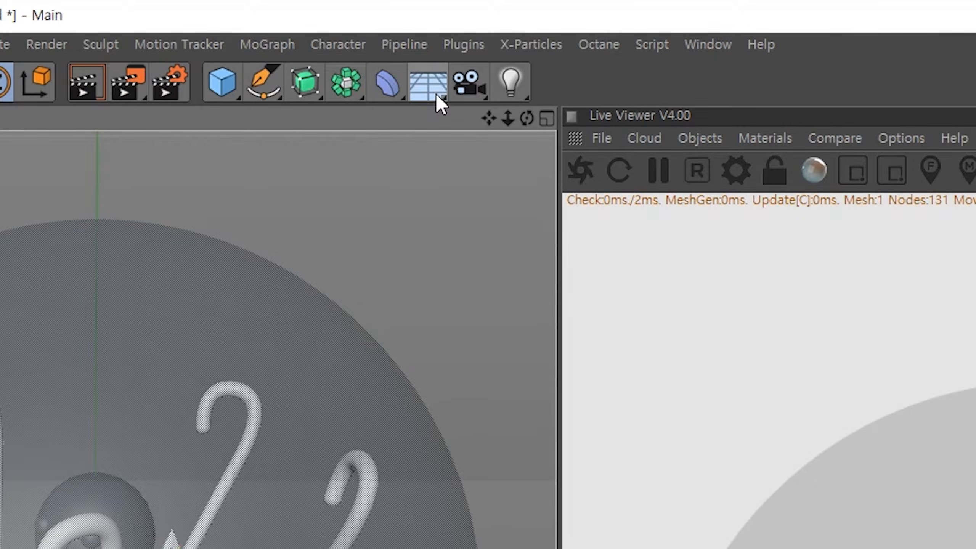
pyautogui.click(437, 95)
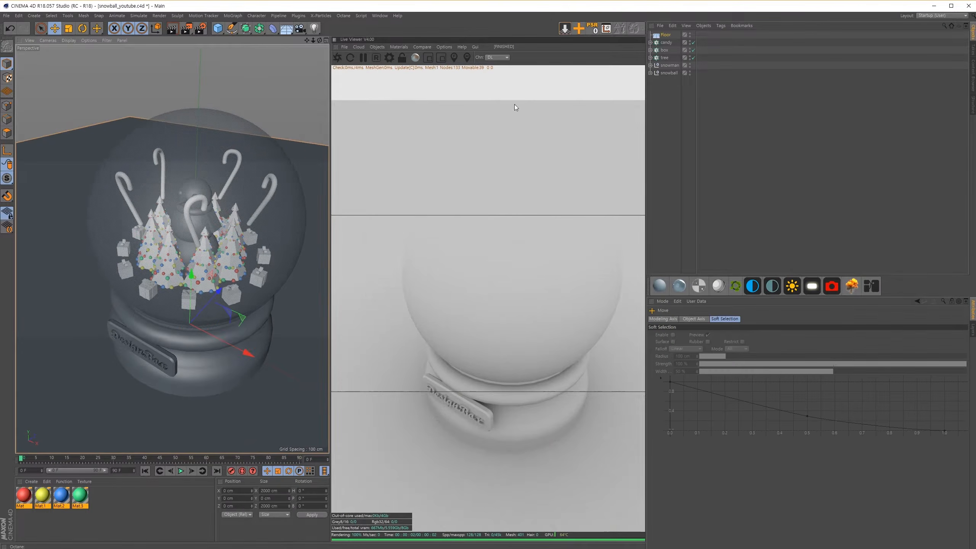
# - Add an Octane toon directional light to the scene
pyautogui.click(378, 48)
pyautogui.moveTo(396, 86)
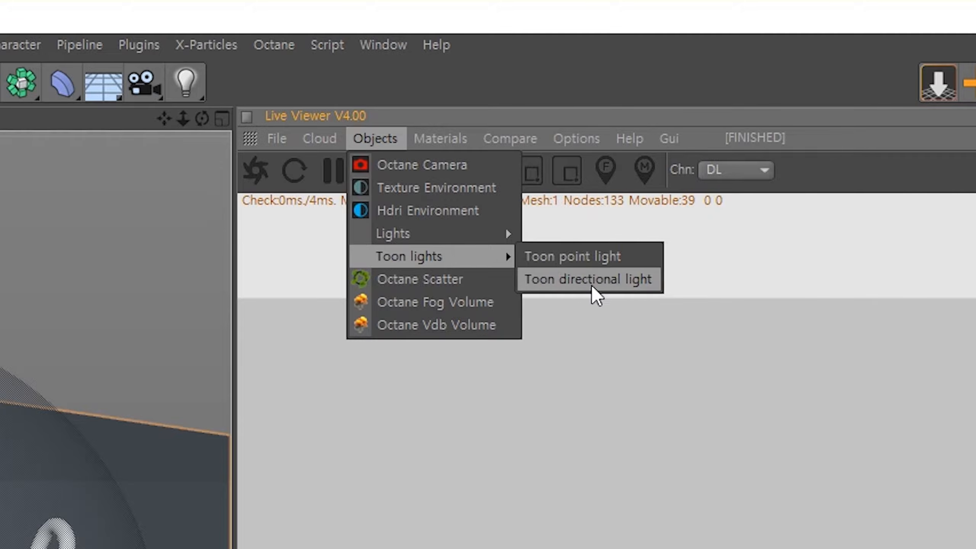
pyautogui.click(595, 280)
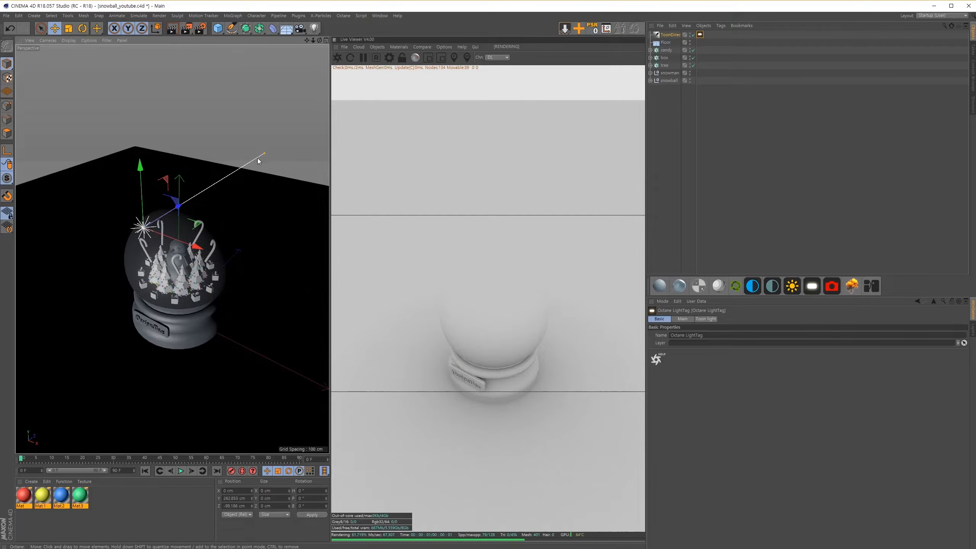
# - Rotate the toon directional light to a heading of about -51.5°, a pitch of about -28.5° and a bank of about -3.5°
pyautogui.press('r')
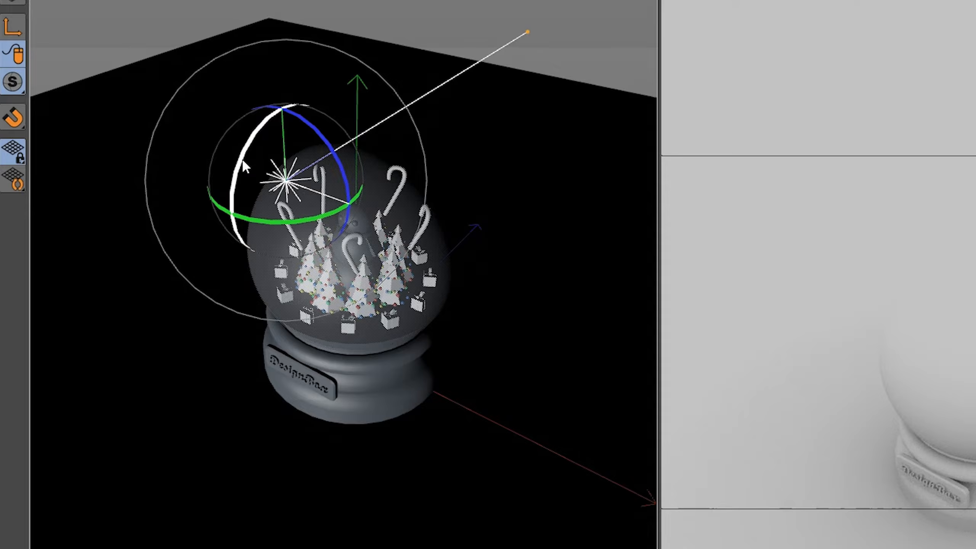
pyautogui.moveTo(121, 216); pyautogui.dragTo(123, 216)
pyautogui.moveTo(247, 159)
pyautogui.mouseDown()
pyautogui.moveTo(251, 142)
pyautogui.moveTo(237, 160)
pyautogui.mouseUp()
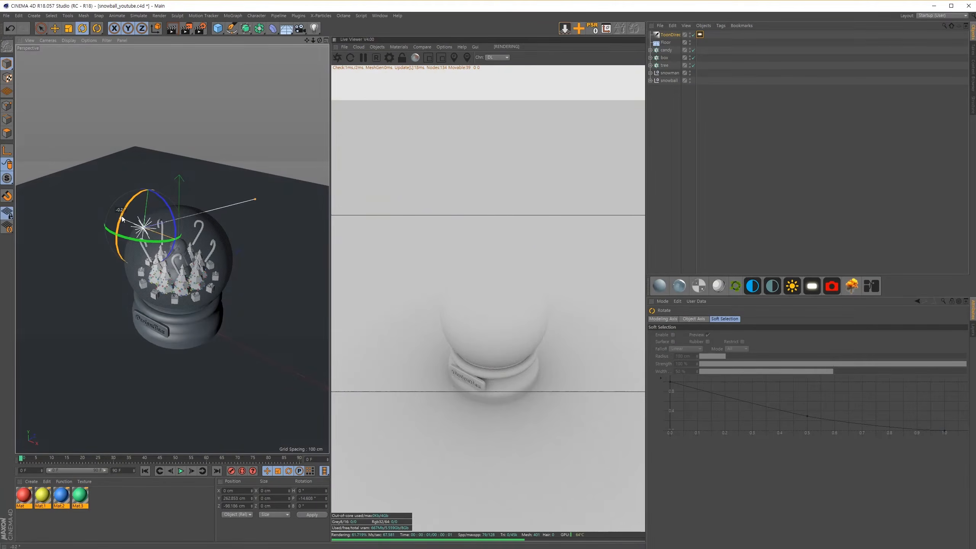
pyautogui.moveTo(121, 216); pyautogui.dragTo(127, 208)
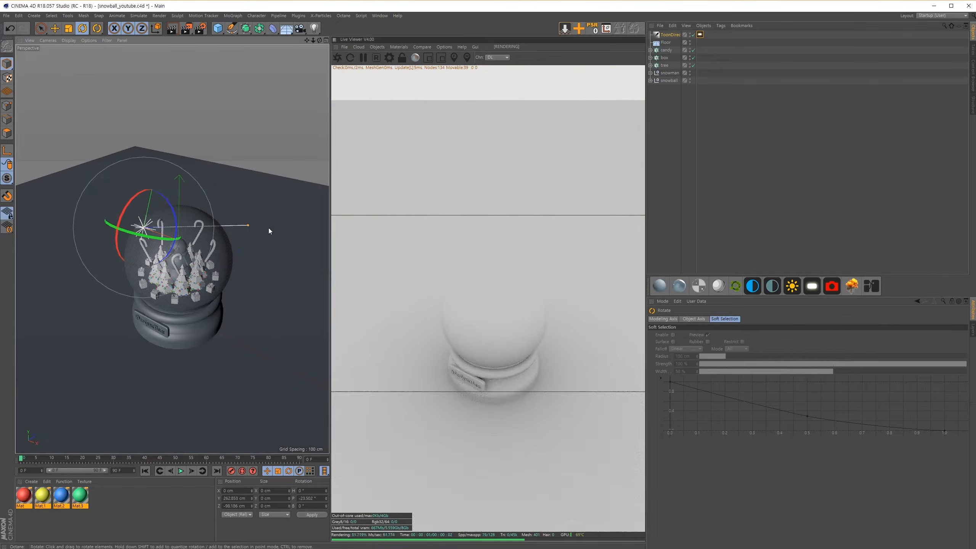
pyautogui.moveTo(121, 214); pyautogui.dragTo(132, 198)
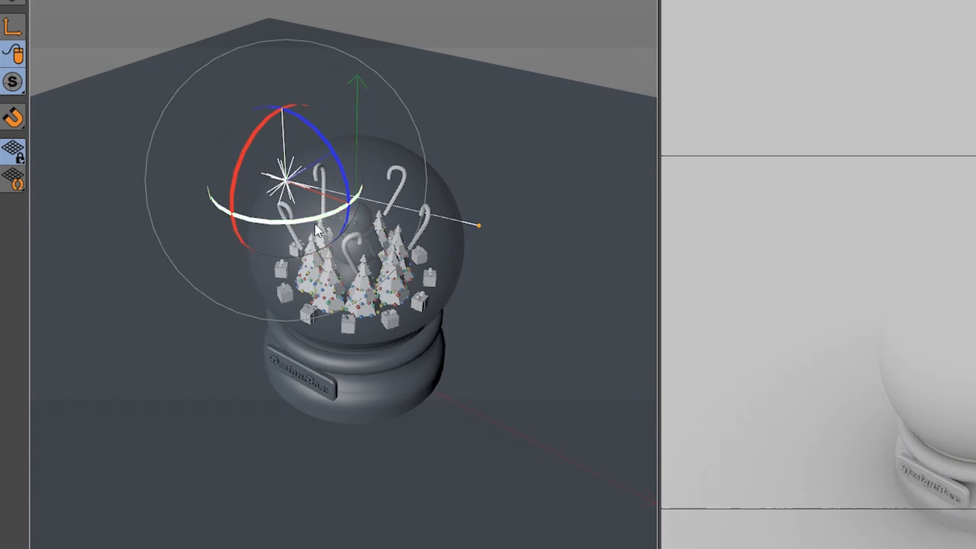
pyautogui.moveTo(307, 218); pyautogui.dragTo(221, 222)
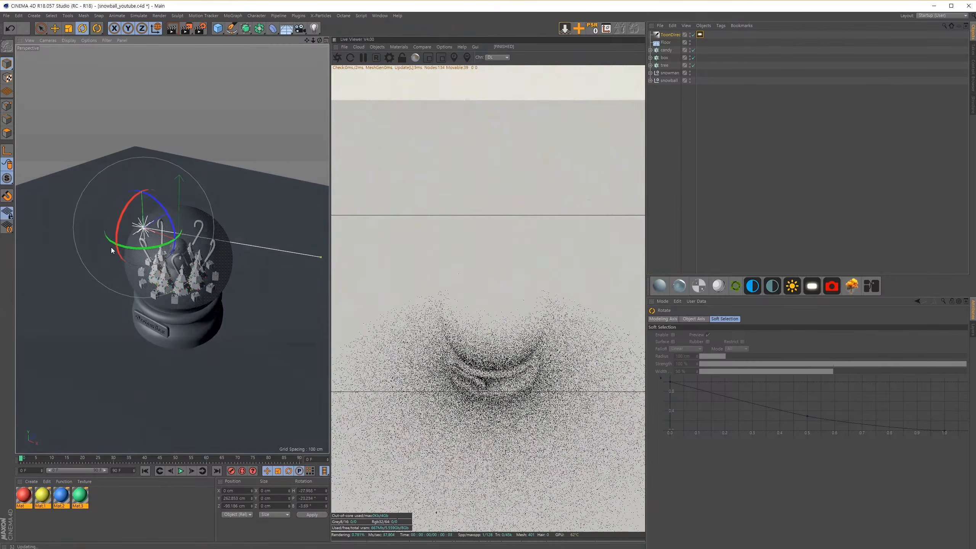
pyautogui.moveTo(111, 247); pyautogui.dragTo(91, 246)
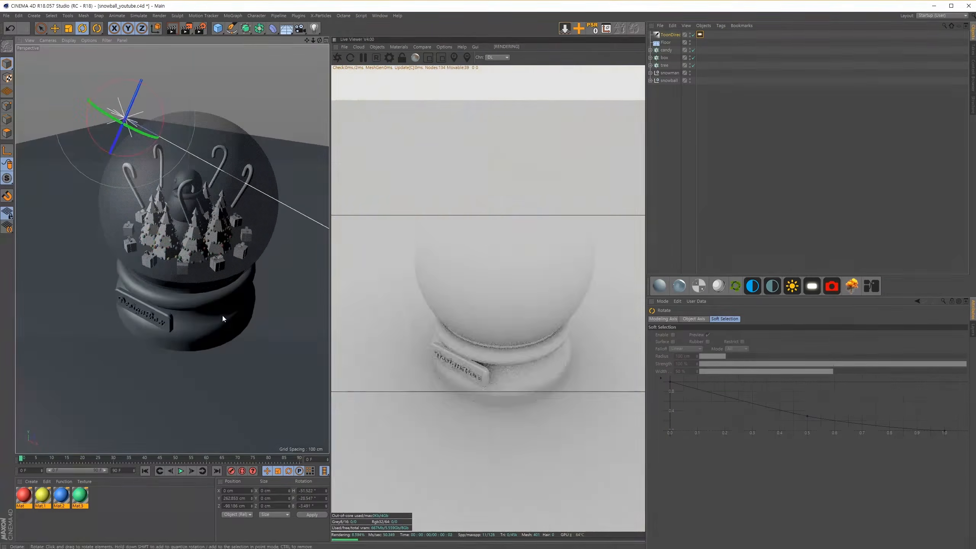
pyautogui.keyDown('alt'); pyautogui.moveTo(222, 315); pyautogui.dragTo(393, 354); pyautogui.keyUp('alt')
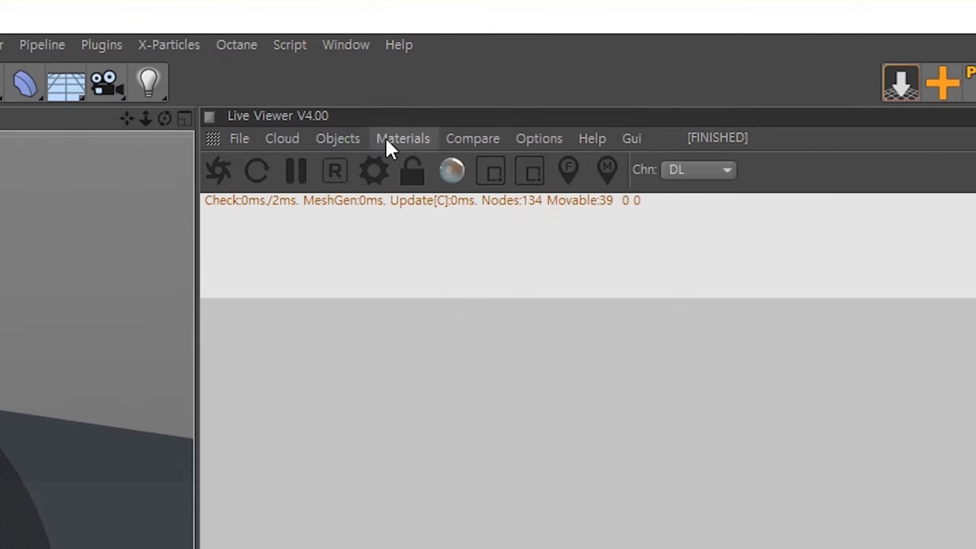
# - Create an Octane Toon material and apply it to the snow globe's base
pyautogui.click(399, 46)
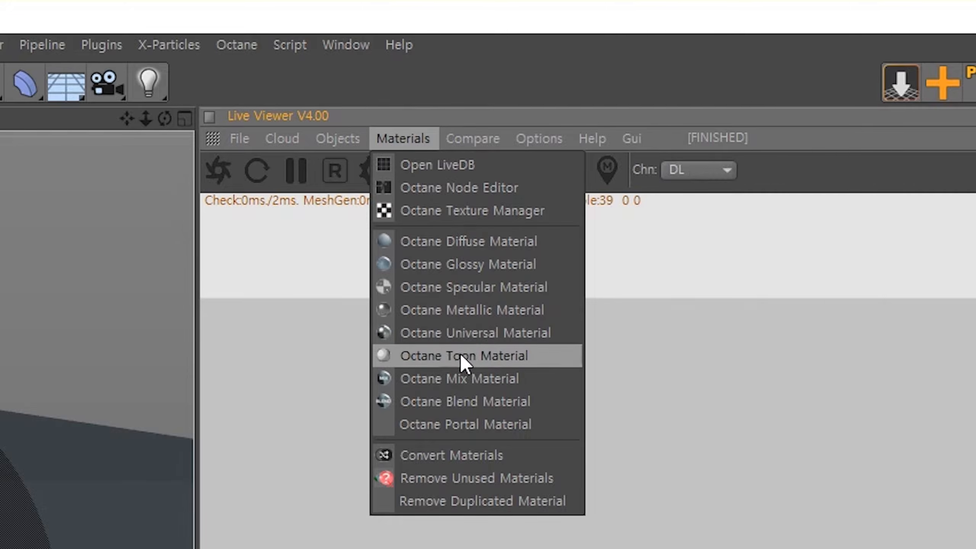
pyautogui.click(452, 357)
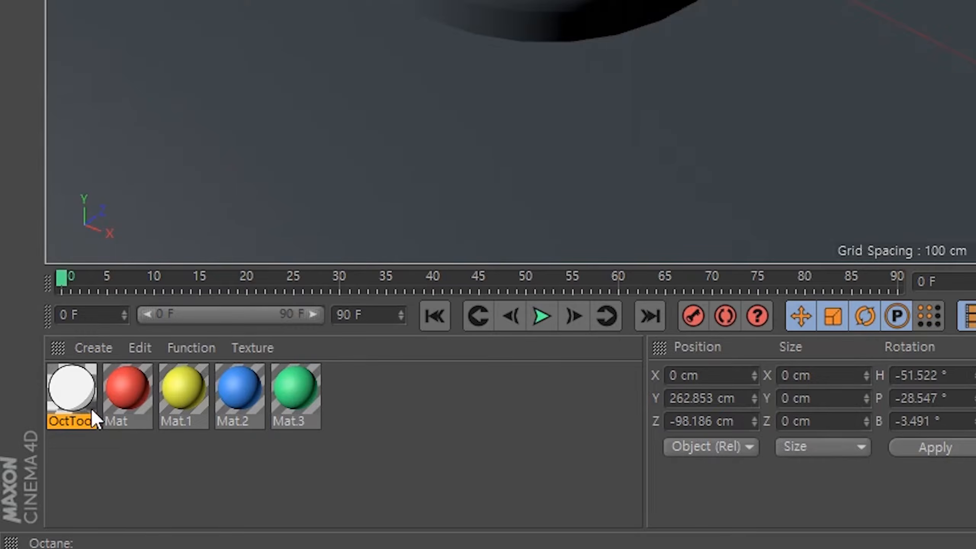
pyautogui.moveTo(91, 408); pyautogui.dragTo(569, 8)
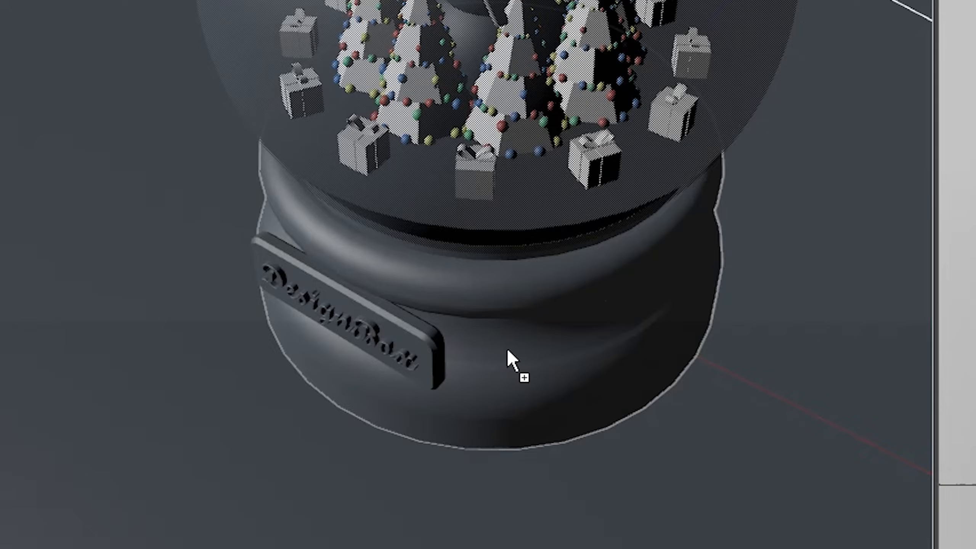
pyautogui.moveTo(506, 348); pyautogui.dragTo(507, 349)
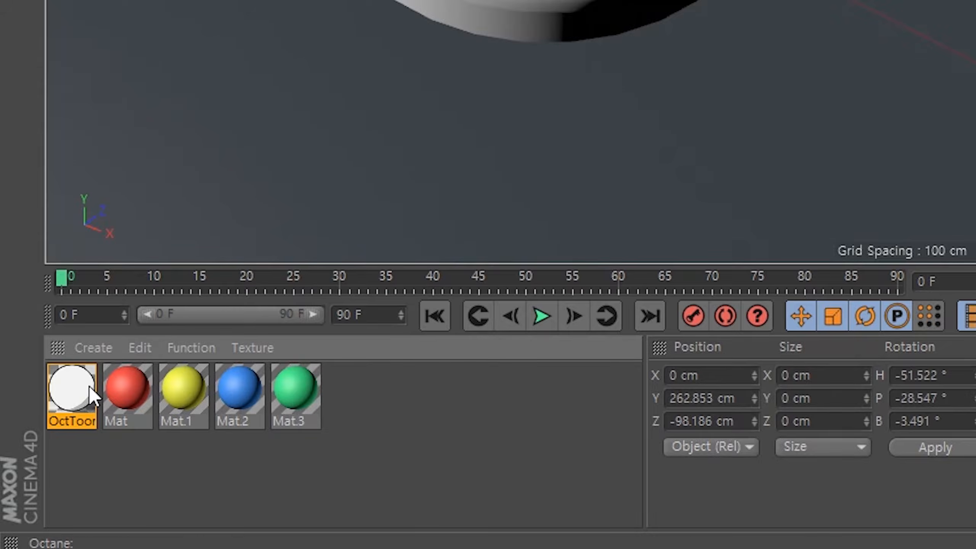
# - Set the toon material's diffuse colour to orange-brown, about R 0.319, G 0.081, B 0.017
pyautogui.doubleClick(72, 388)
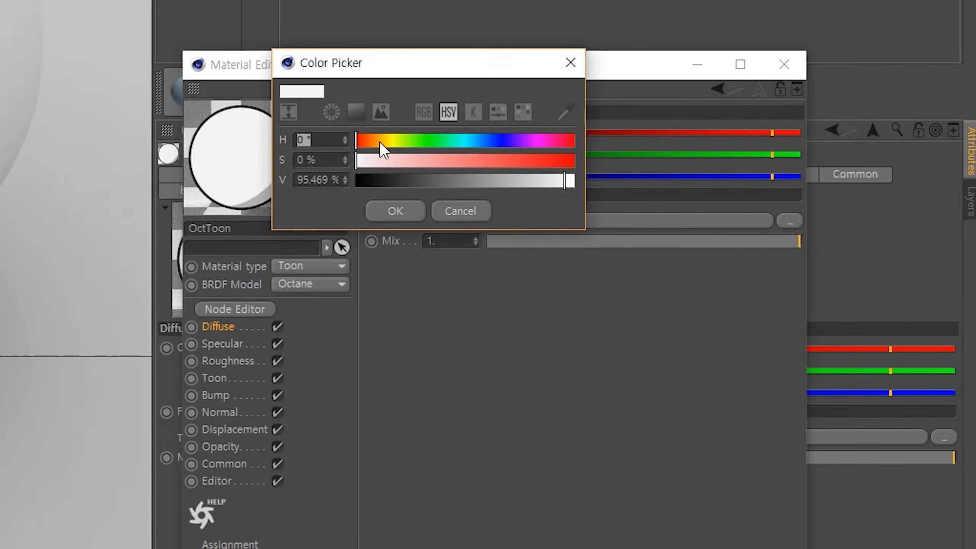
pyautogui.click(380, 142)
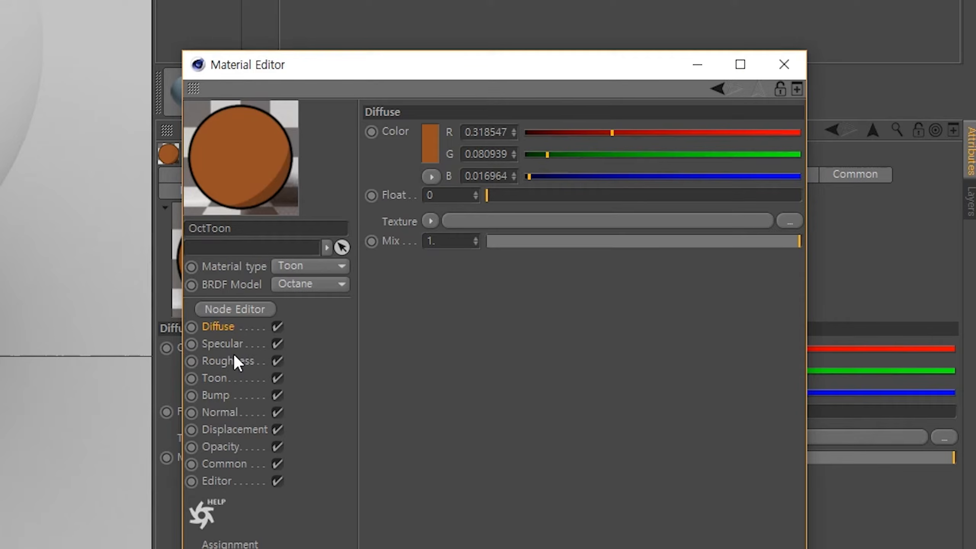
# - Try several outline thicknesses on the toon material, set the thickness to 0 and close the material editor
pyautogui.click(236, 344)
pyautogui.click(231, 361)
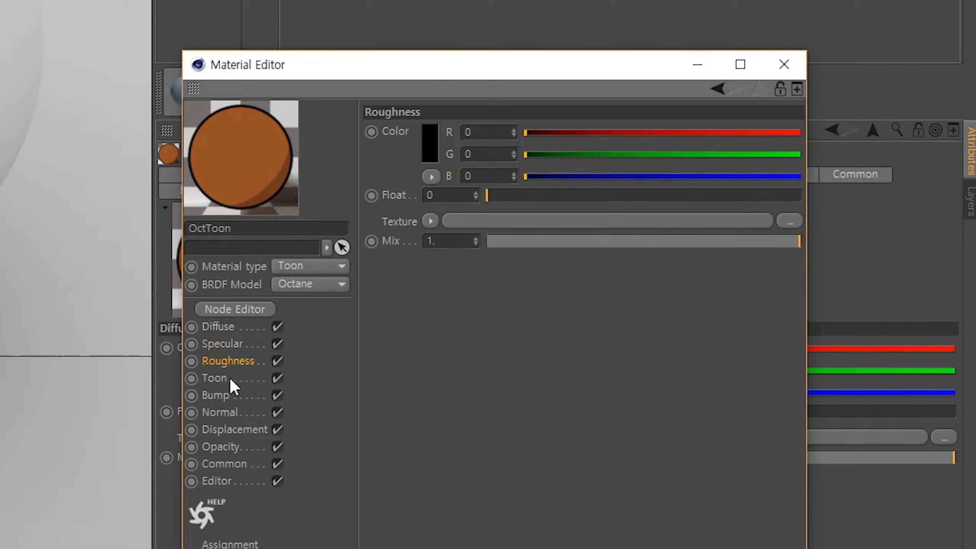
pyautogui.click(228, 378)
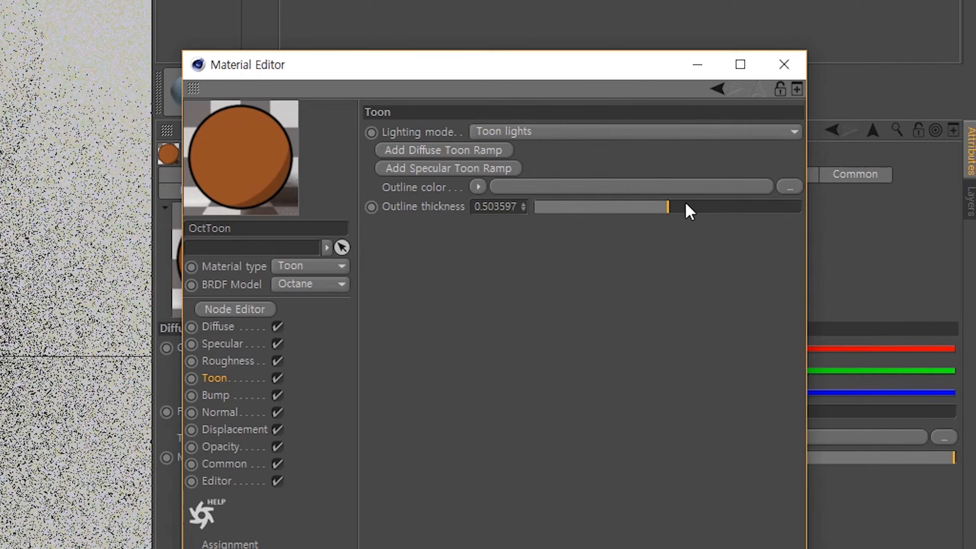
pyautogui.moveTo(687, 209); pyautogui.dragTo(716, 210)
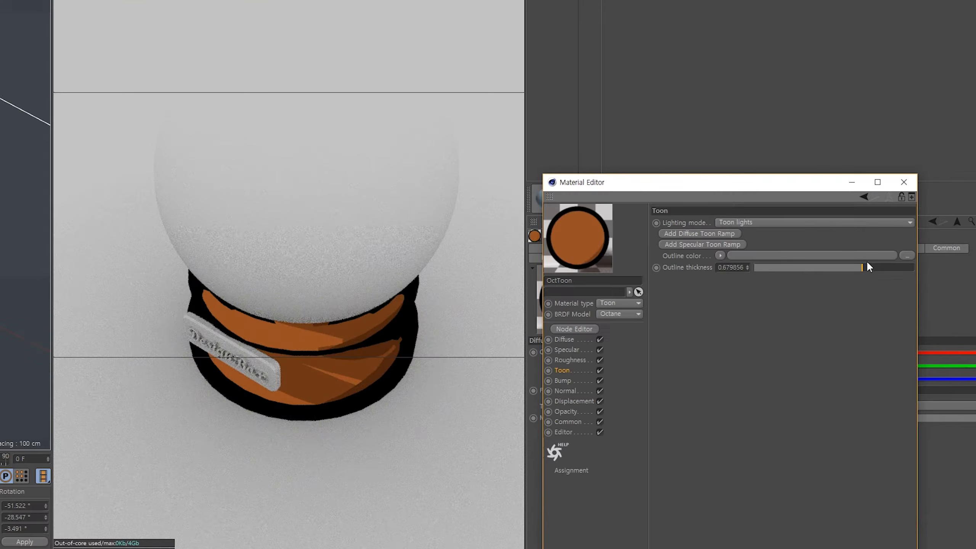
pyautogui.moveTo(778, 266); pyautogui.dragTo(749, 264)
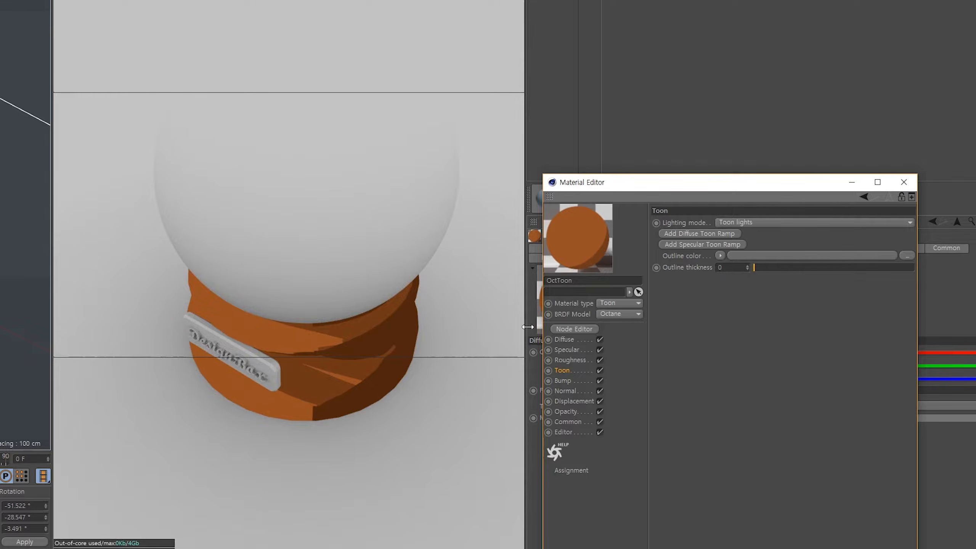
pyautogui.click(881, 267)
pyautogui.click(856, 267)
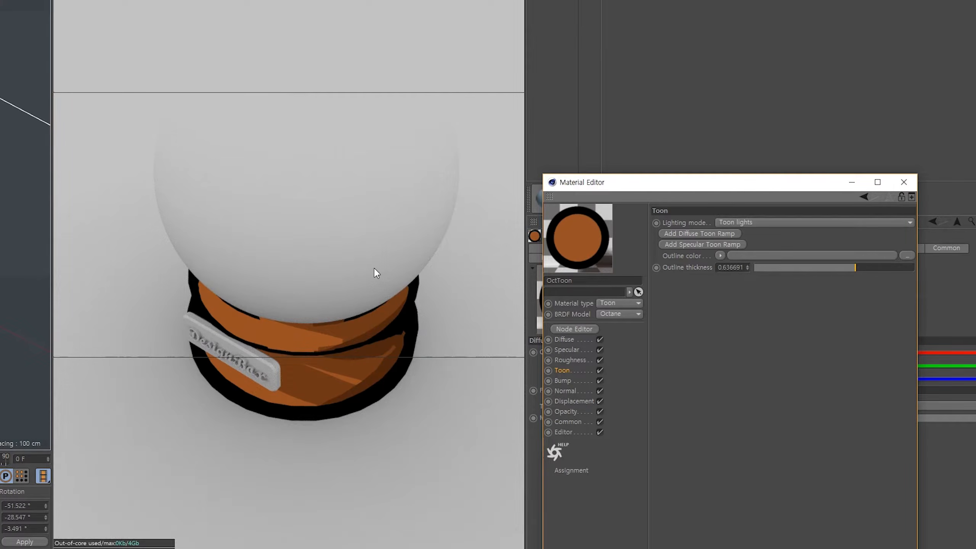
pyautogui.moveTo(550, 253); pyautogui.dragTo(743, 270)
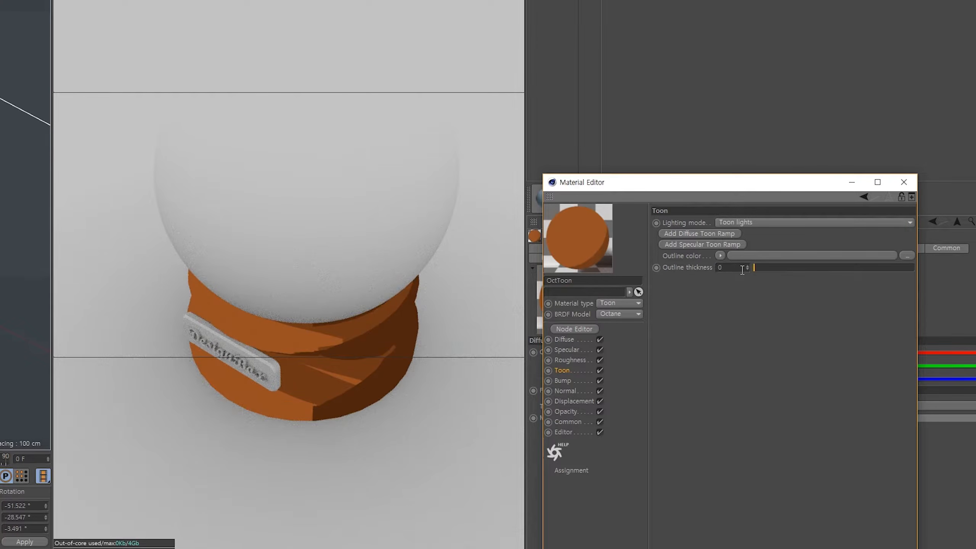
pyautogui.click(904, 183)
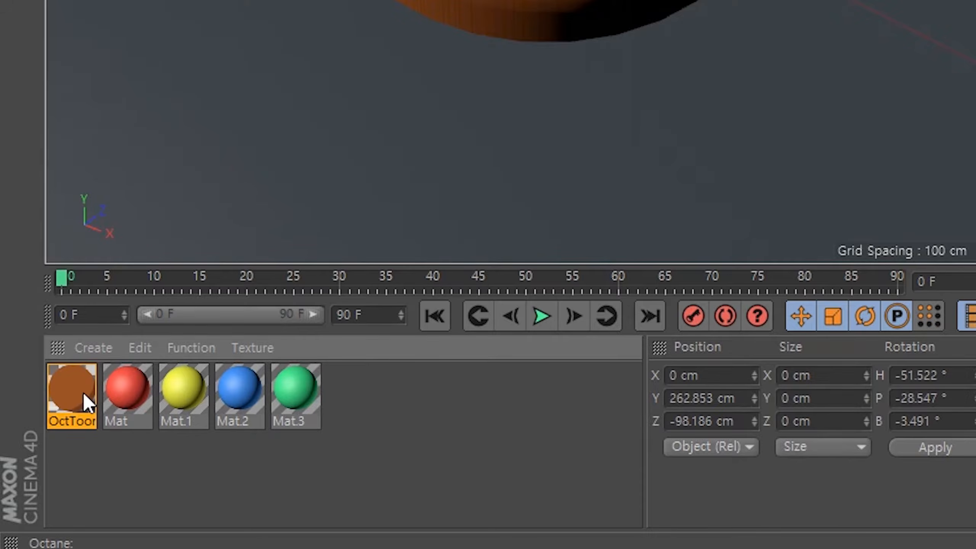
# - Duplicate the orange-brown toon material as a golden-yellow version with hue 44° and apply it to the nameplate
pyautogui.moveTo(83, 393)
pyautogui.keyDown('ctrl'); pyautogui.mouseDown()
pyautogui.moveTo(58, 398)
pyautogui.moveTo(71, 393)
pyautogui.mouseUp(); pyautogui.keyUp('ctrl')
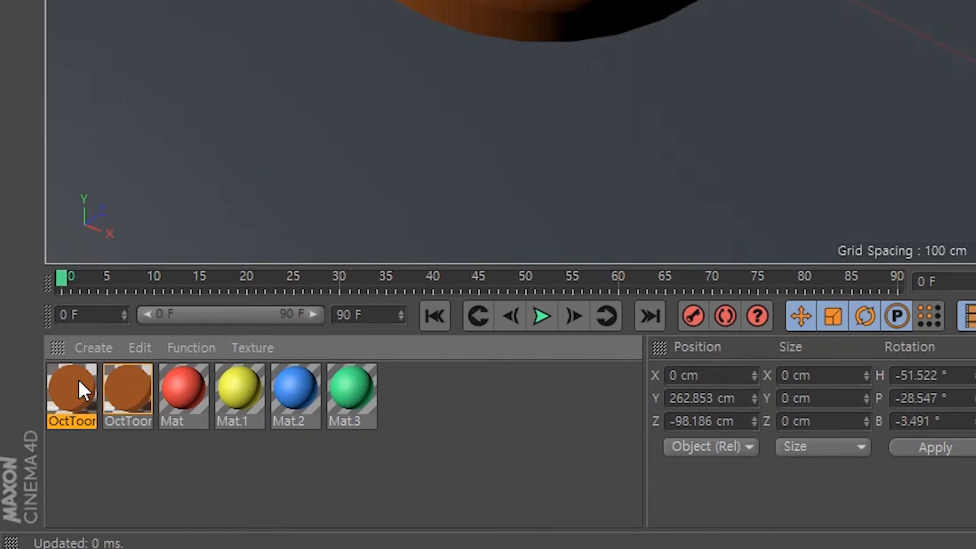
pyautogui.doubleClick(79, 379)
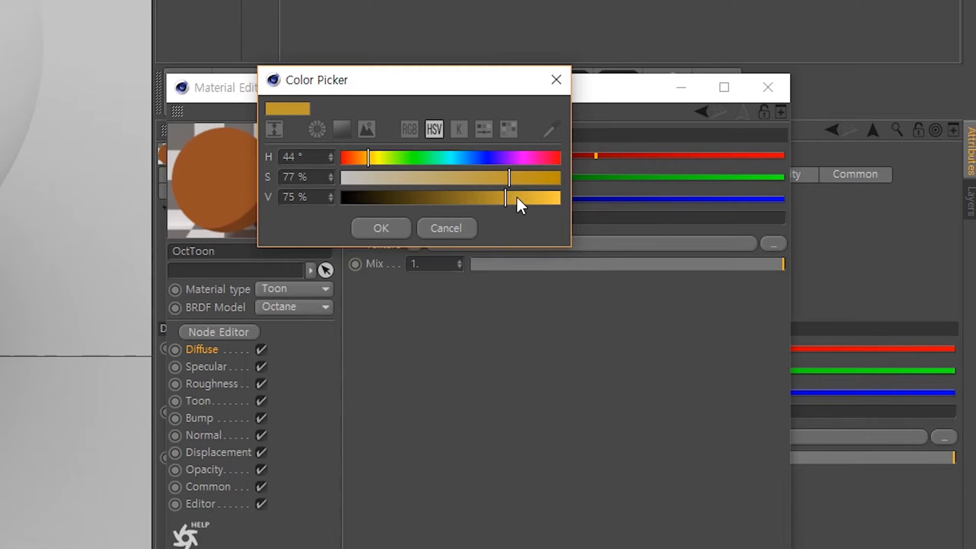
pyautogui.moveTo(517, 197); pyautogui.dragTo(526, 197)
pyautogui.click(453, 177)
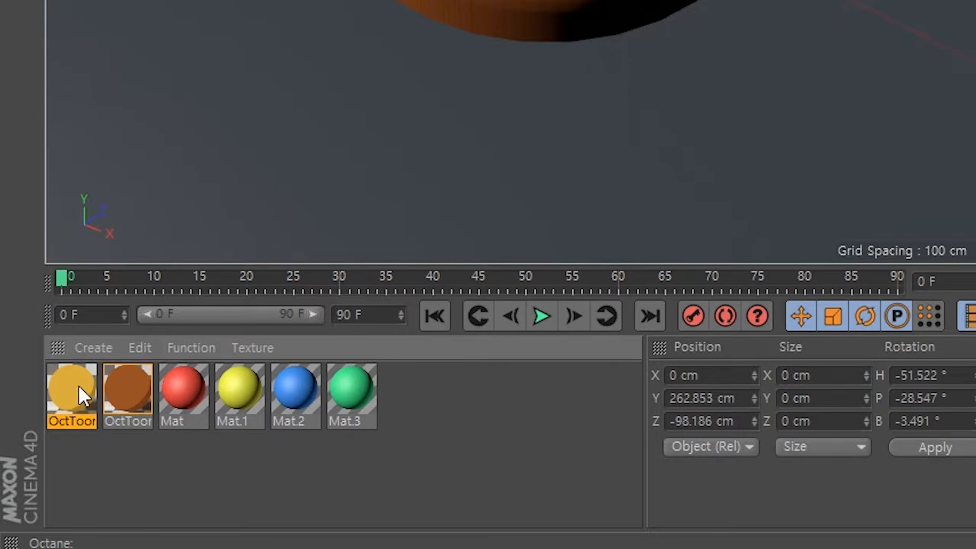
pyautogui.moveTo(83, 397); pyautogui.dragTo(455, 357)
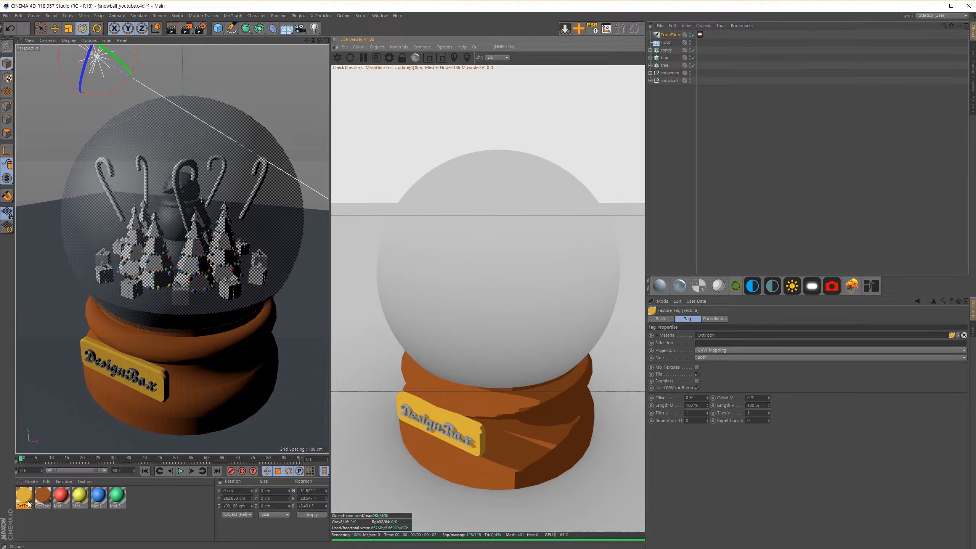
# - Duplicate the orange-brown toon material as a dark brown version (hue 23°, saturation 77%, value about 31%) and apply it to the DesignBox lettering
pyautogui.click(27, 503)
pyautogui.moveTo(27, 503); pyautogui.dragTo(19, 500)
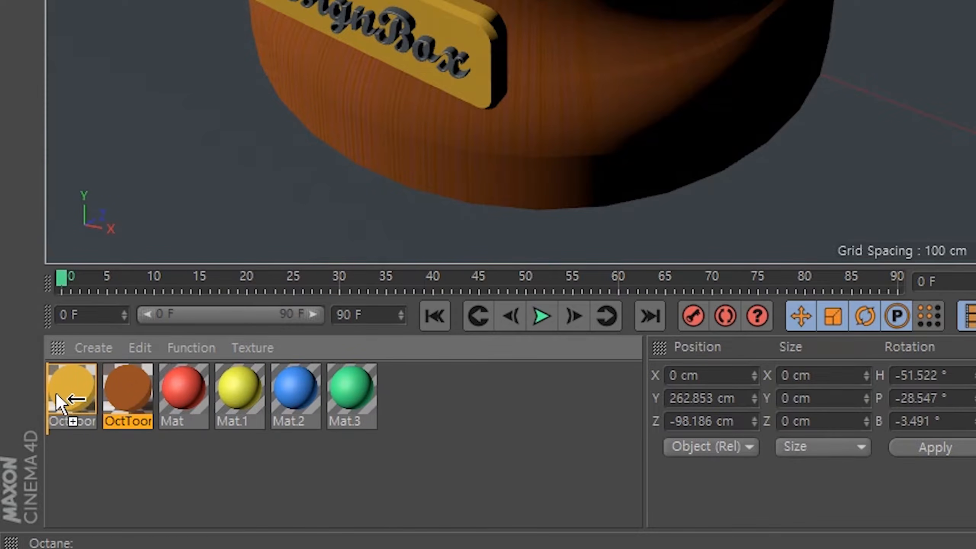
pyautogui.moveTo(57, 401); pyautogui.dragTo(58, 403)
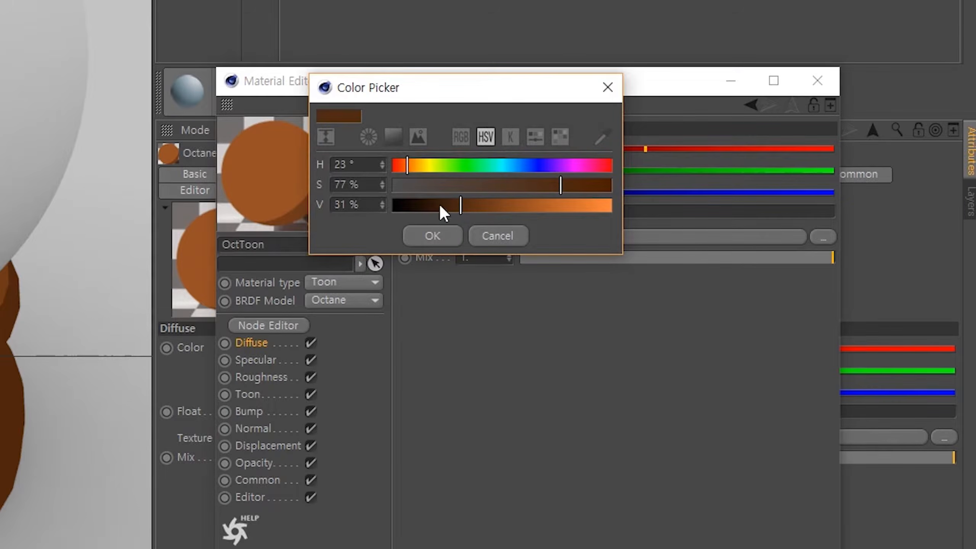
pyautogui.click(441, 233)
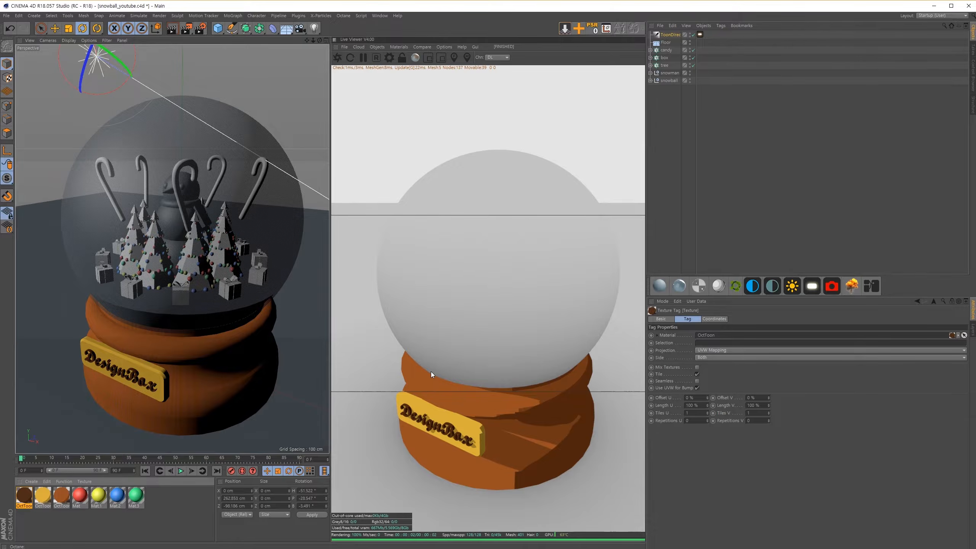
# - Duplicate the orange-brown toon material, set the copy's diffuse colour to white and apply it to the snow globe's glass sphere
pyautogui.moveTo(24, 496); pyautogui.dragTo(22, 504)
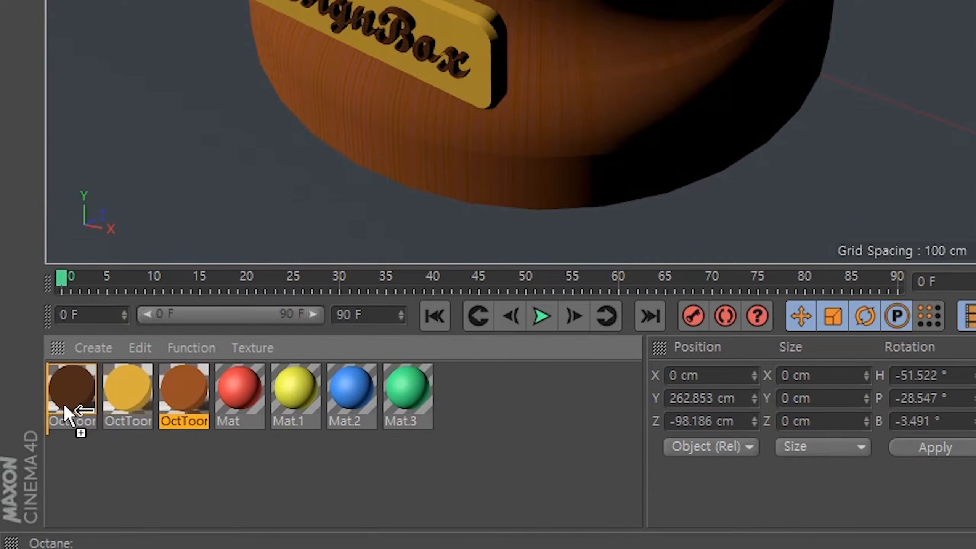
pyautogui.keyDown('ctrl'); pyautogui.moveTo(67, 412); pyautogui.dragTo(73, 408); pyautogui.keyUp('ctrl')
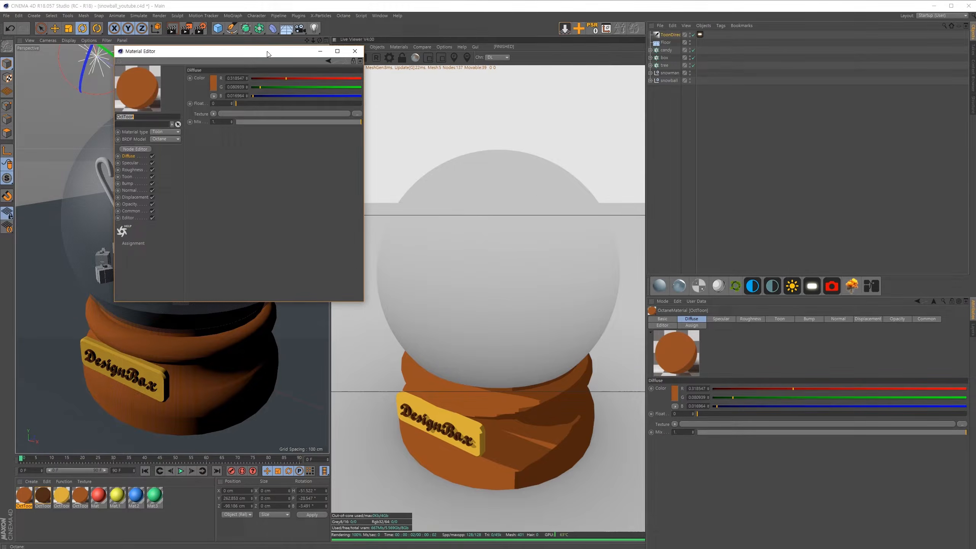
pyautogui.moveTo(272, 53); pyautogui.dragTo(847, 215)
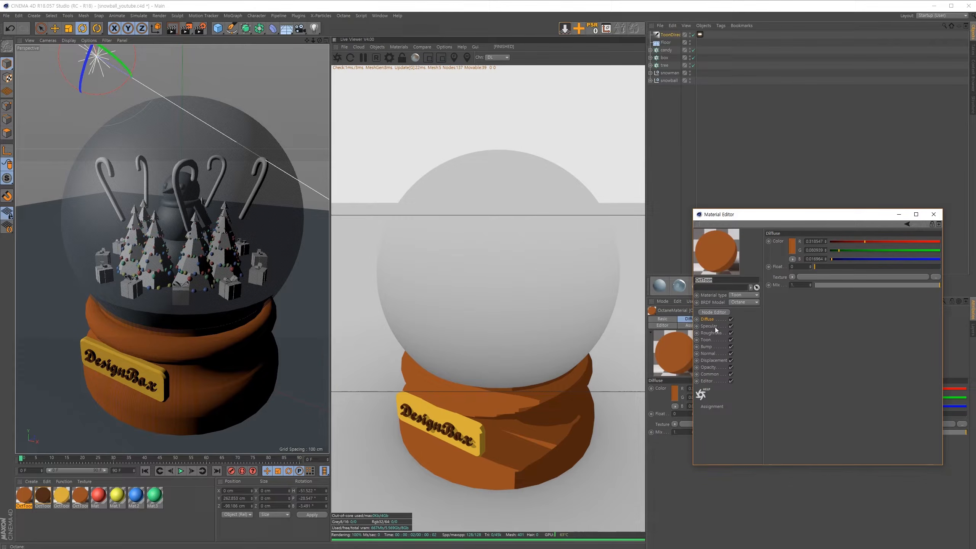
pyautogui.click(792, 245)
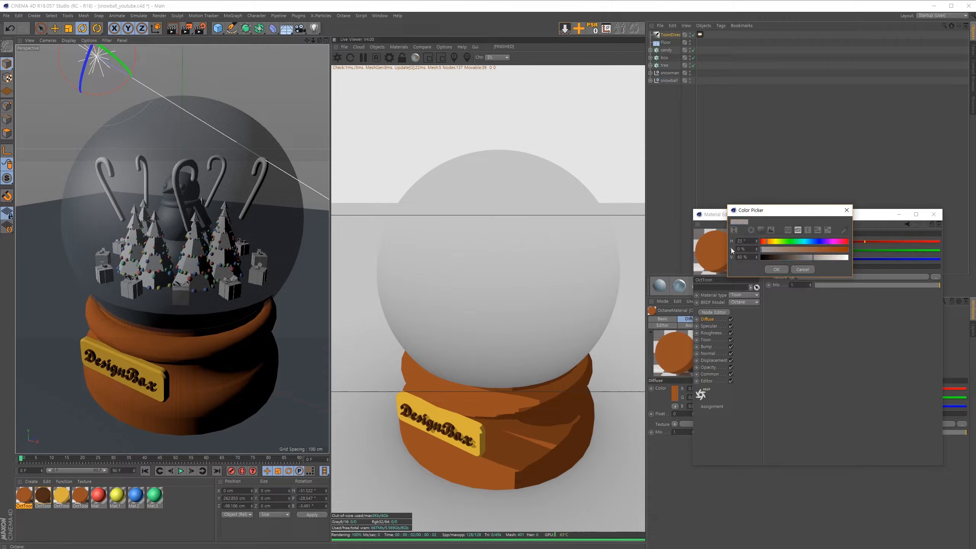
pyautogui.moveTo(501, 53); pyautogui.dragTo(549, 84)
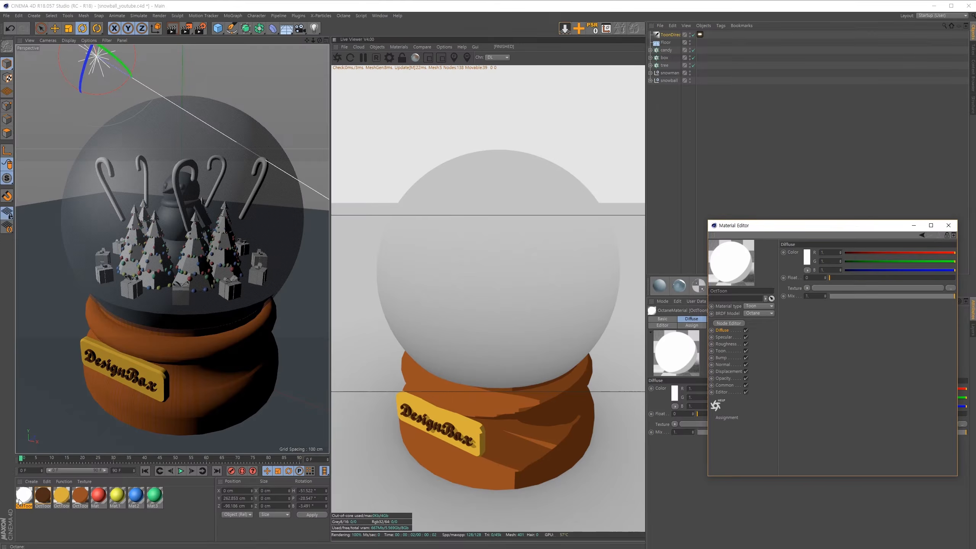
pyautogui.moveTo(22, 500); pyautogui.dragTo(183, 138)
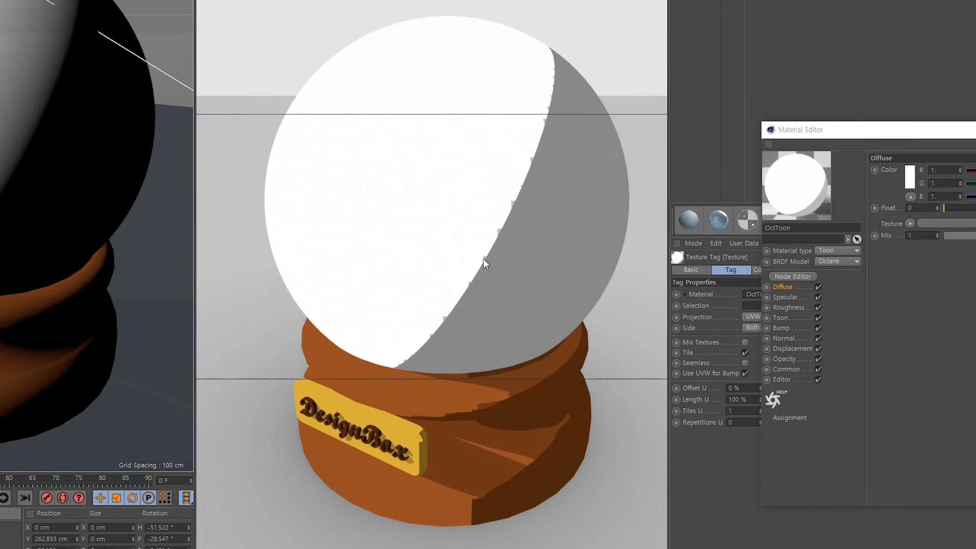
# - Load a Fresnel shader as the opacity texture of the glass sphere's white toon material
pyautogui.moveTo(945, 132); pyautogui.dragTo(906, 167)
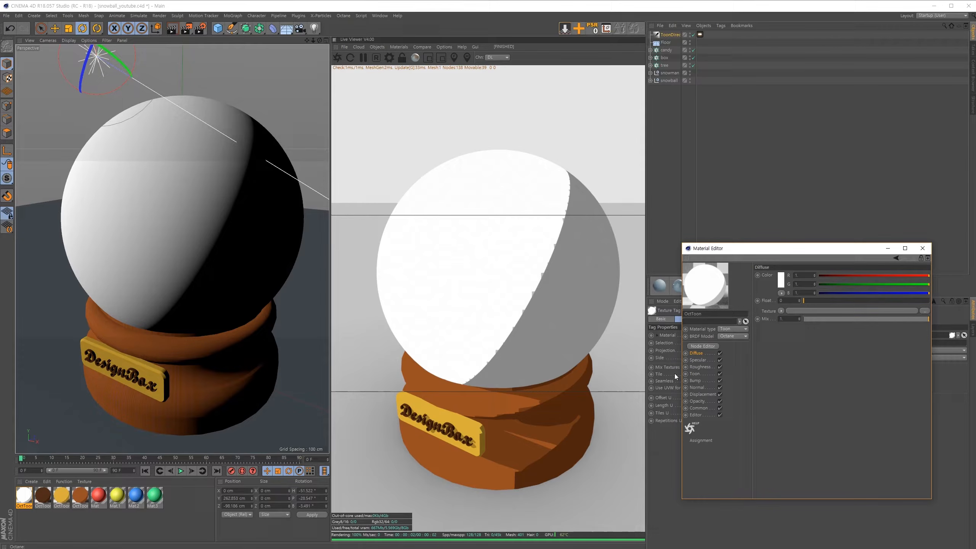
pyautogui.moveTo(786, 249); pyautogui.dragTo(778, 275)
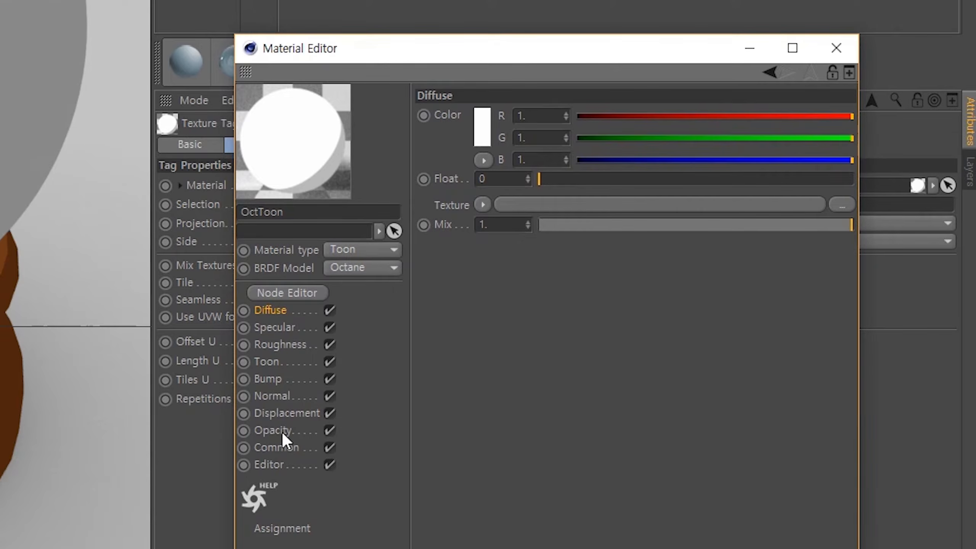
pyautogui.click(277, 429)
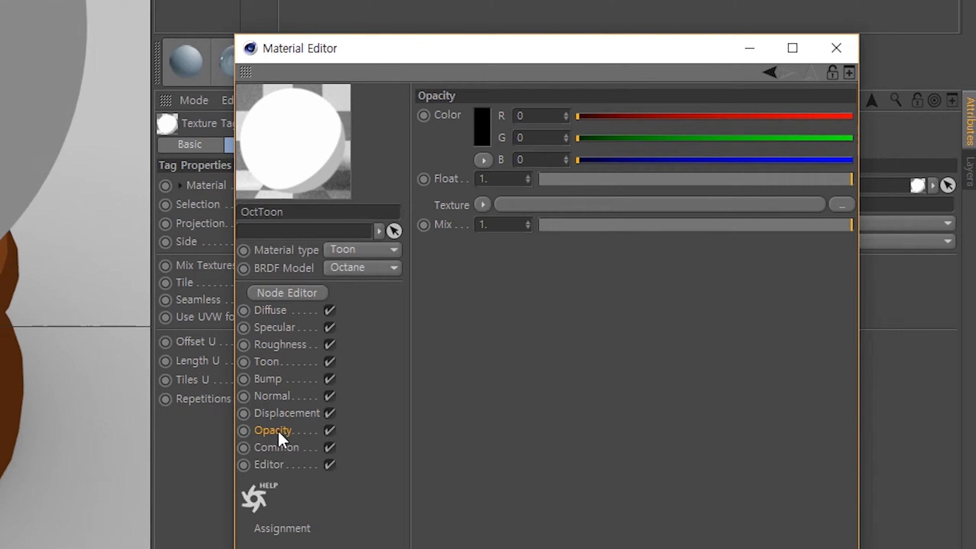
pyautogui.click(483, 205)
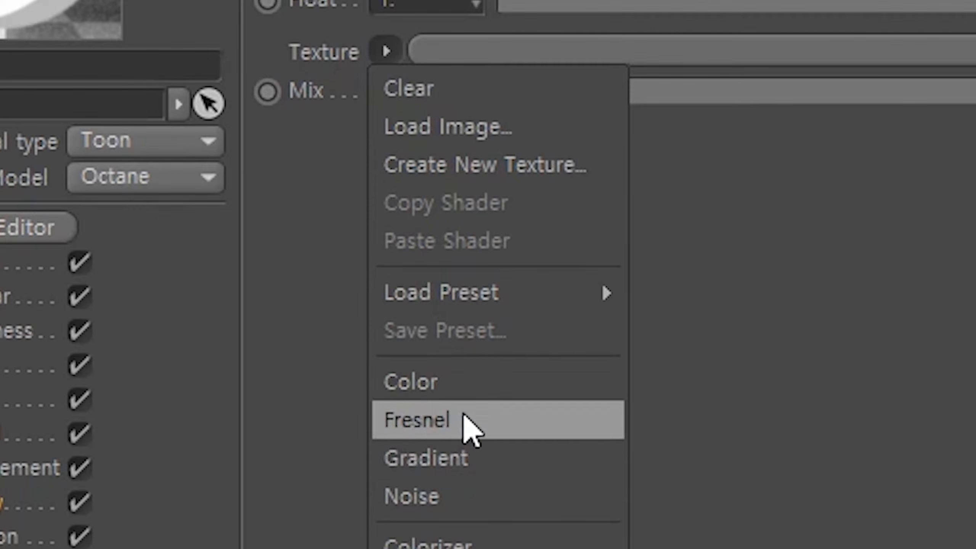
pyautogui.click(463, 419)
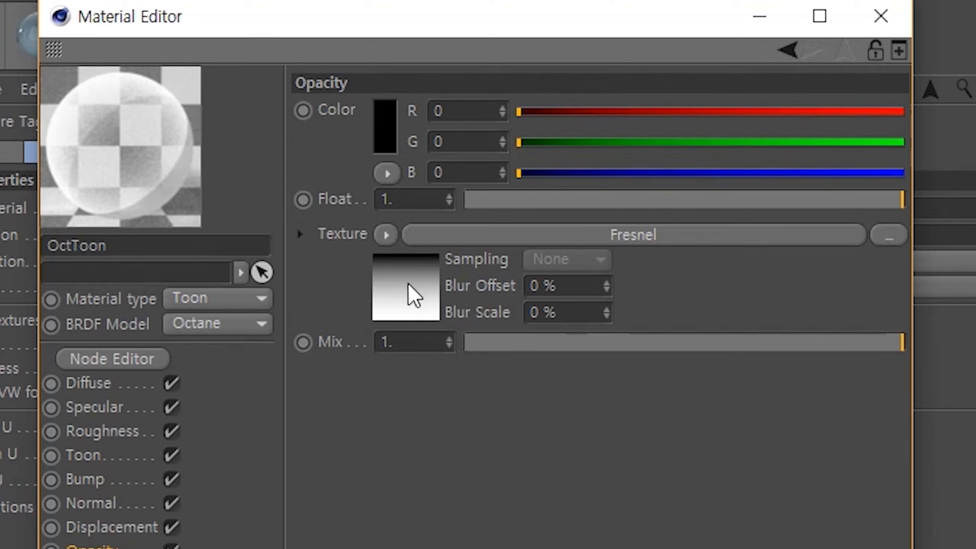
# - Make the opacity Fresnel shader physical with an IOR of about 3.443, and increase the glass sphere's segment count
pyautogui.click(426, 301)
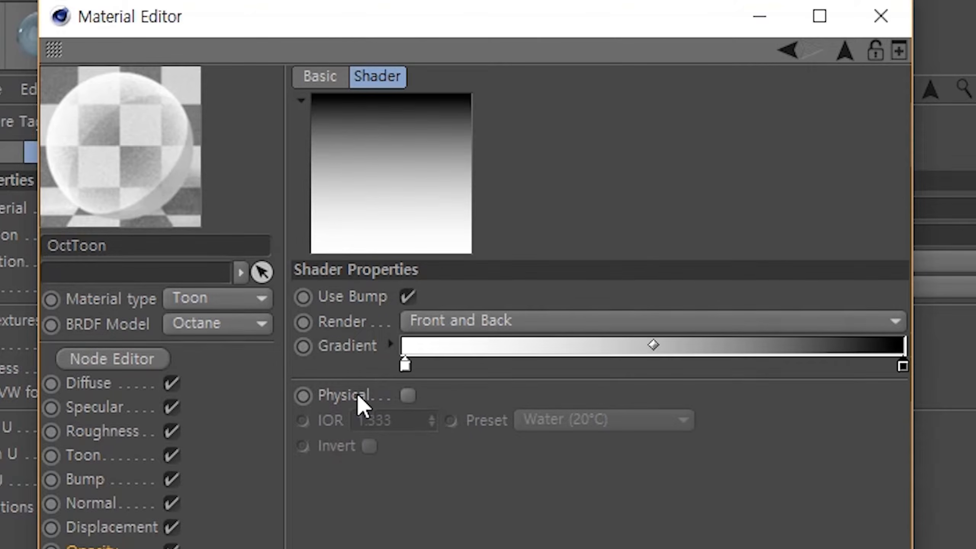
pyautogui.click(408, 395)
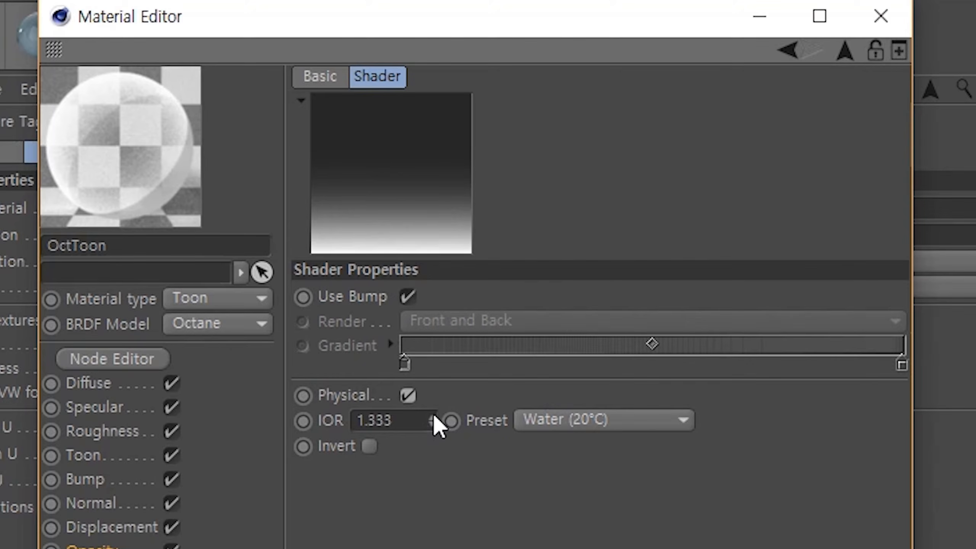
pyautogui.moveTo(432, 420); pyautogui.dragTo(432, 400)
pyautogui.moveTo(743, 389); pyautogui.dragTo(742, 388)
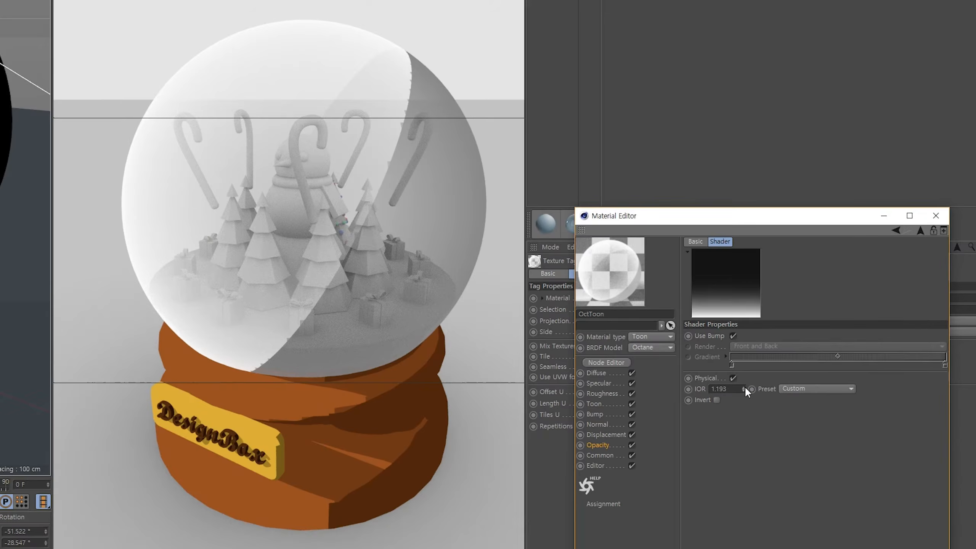
pyautogui.moveTo(431, 421); pyautogui.dragTo(431, 431)
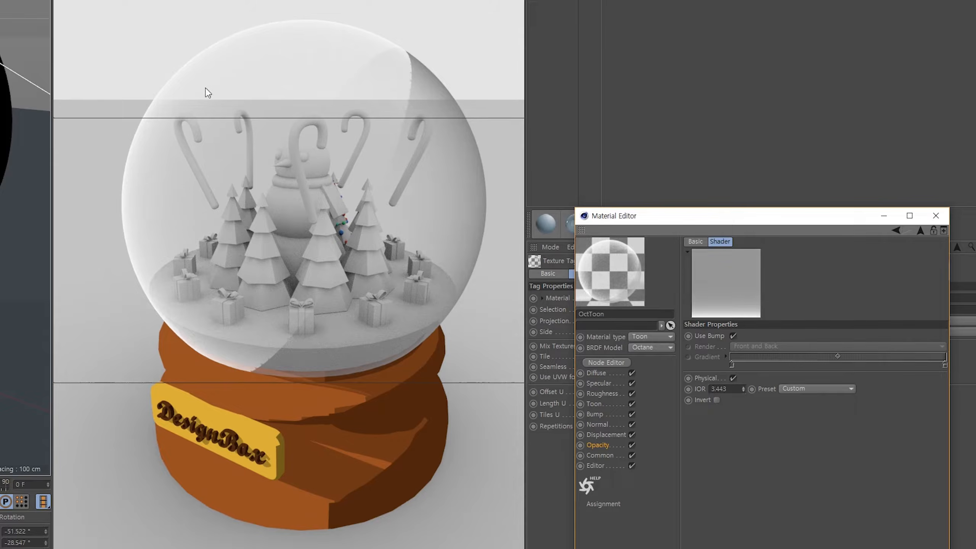
pyautogui.click(936, 216)
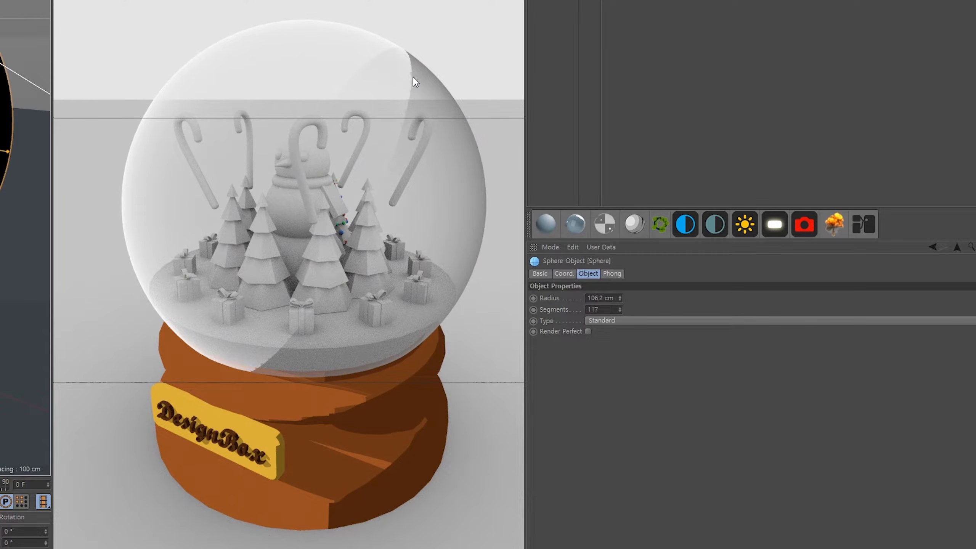
pyautogui.moveTo(620, 309); pyautogui.dragTo(620, 290)
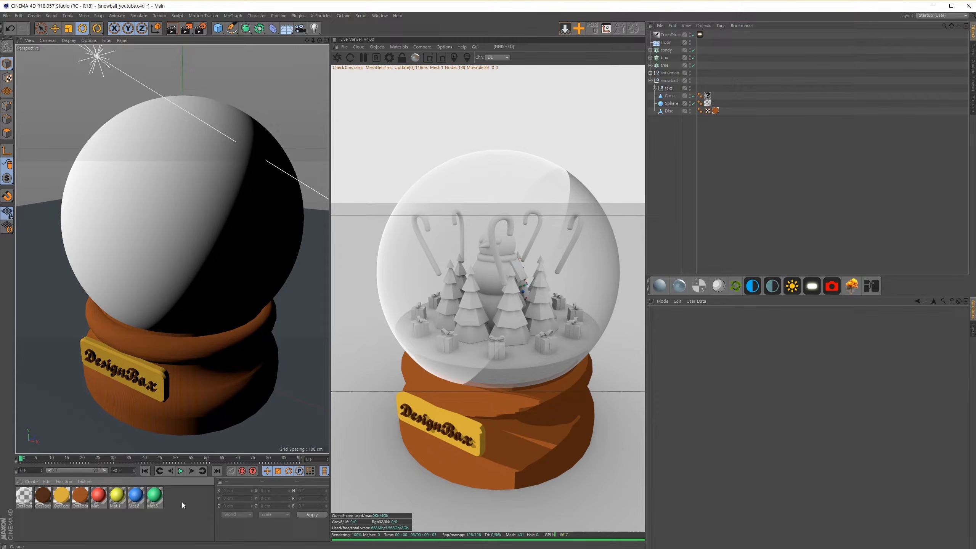
# - Duplicate the orange-brown toon material and rename the copy snow
pyautogui.moveTo(79, 498); pyautogui.dragTo(86, 503)
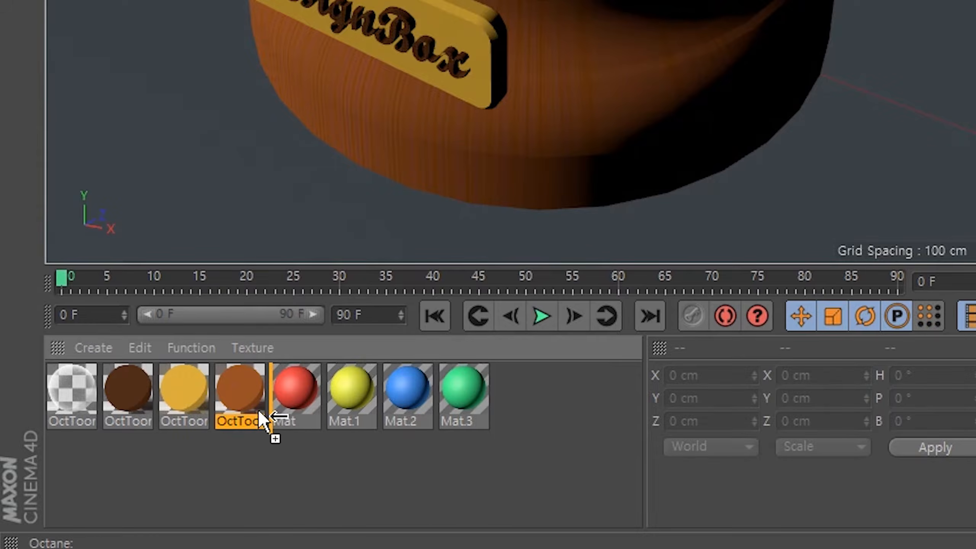
pyautogui.moveTo(260, 419); pyautogui.dragTo(265, 420)
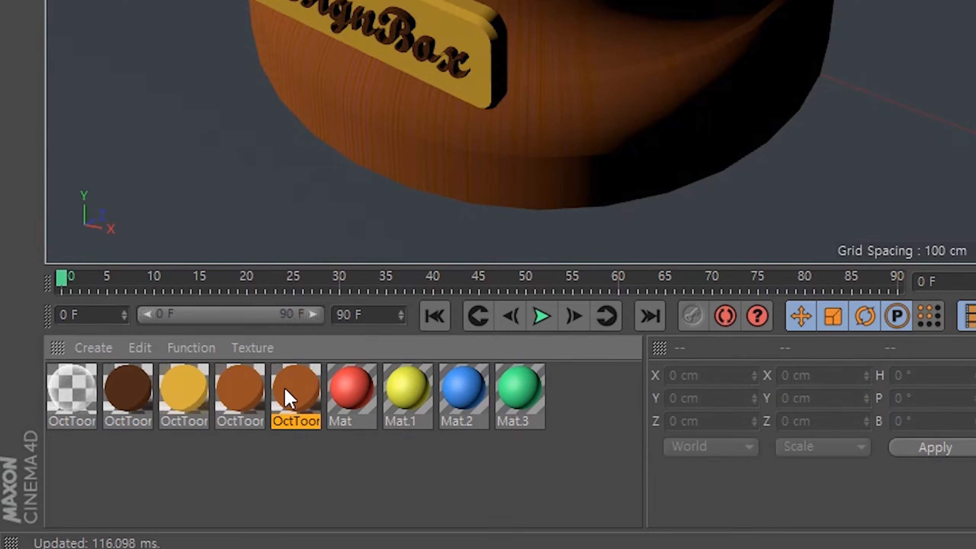
pyautogui.doubleClick(304, 405)
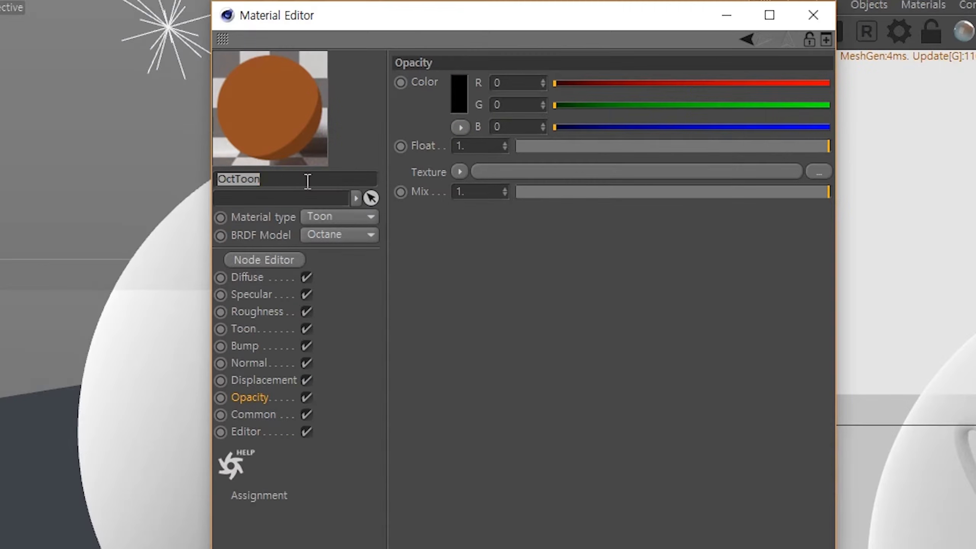
pyautogui.write('snow')
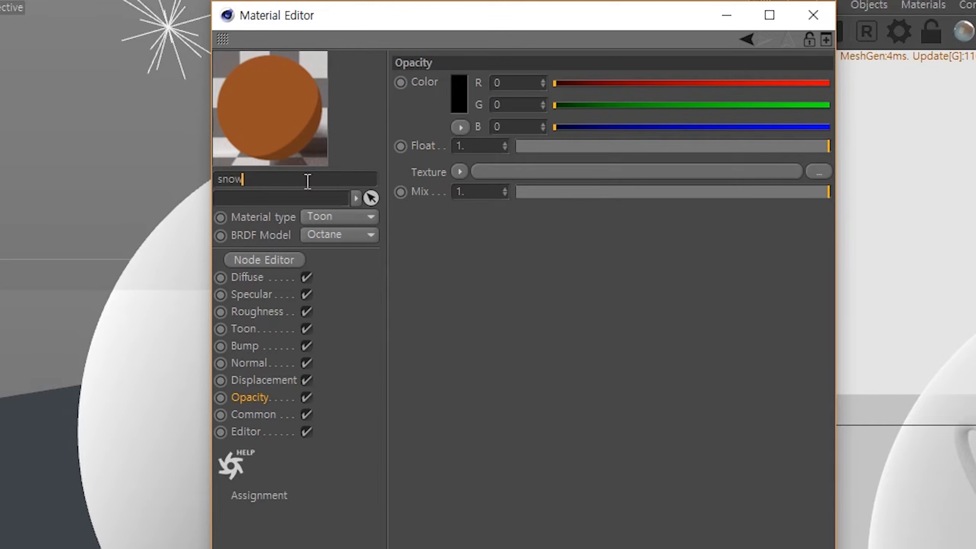
# - Set the snow material's diffuse colour to white and close the material editor
pyautogui.click(266, 279)
pyautogui.click(459, 106)
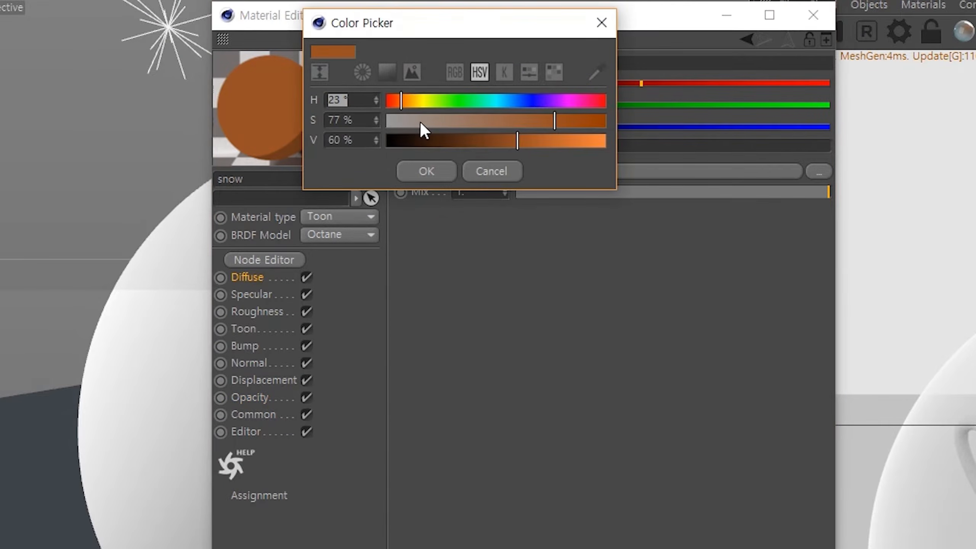
pyautogui.moveTo(420, 124); pyautogui.dragTo(373, 122)
pyautogui.moveTo(423, 140); pyautogui.dragTo(674, 141)
pyautogui.click(426, 172)
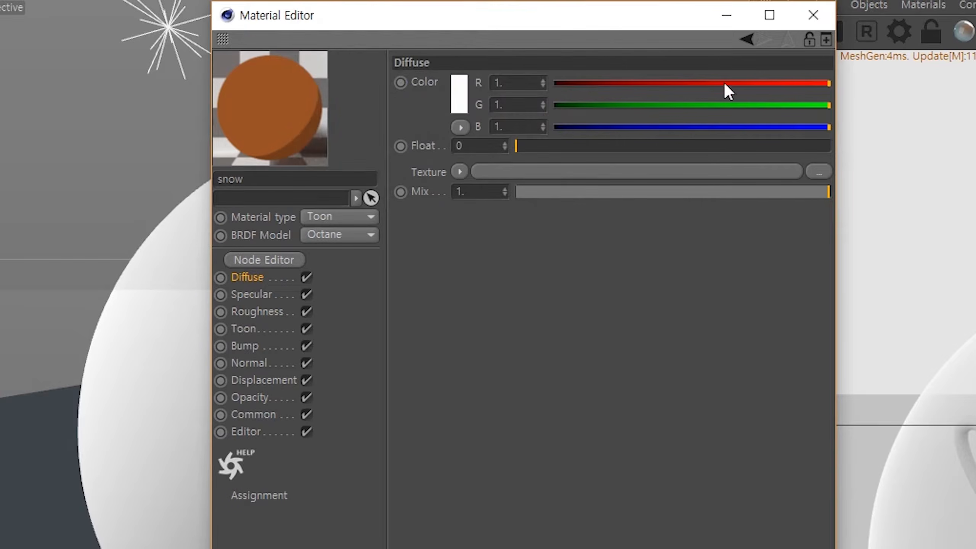
pyautogui.click(813, 15)
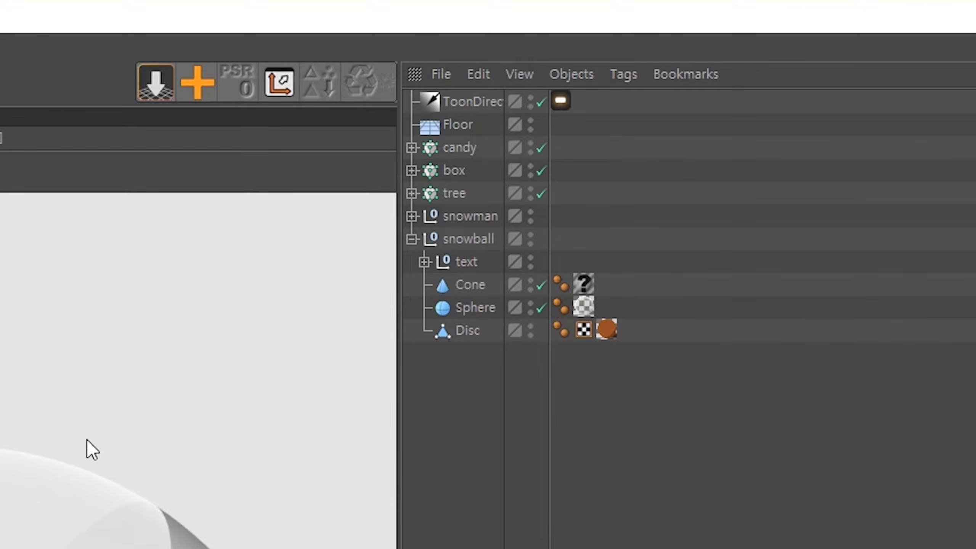
# - Hide the glass sphere and apply the snow material to the cone under the trees and to the snowman's body and head
pyautogui.click(540, 308)
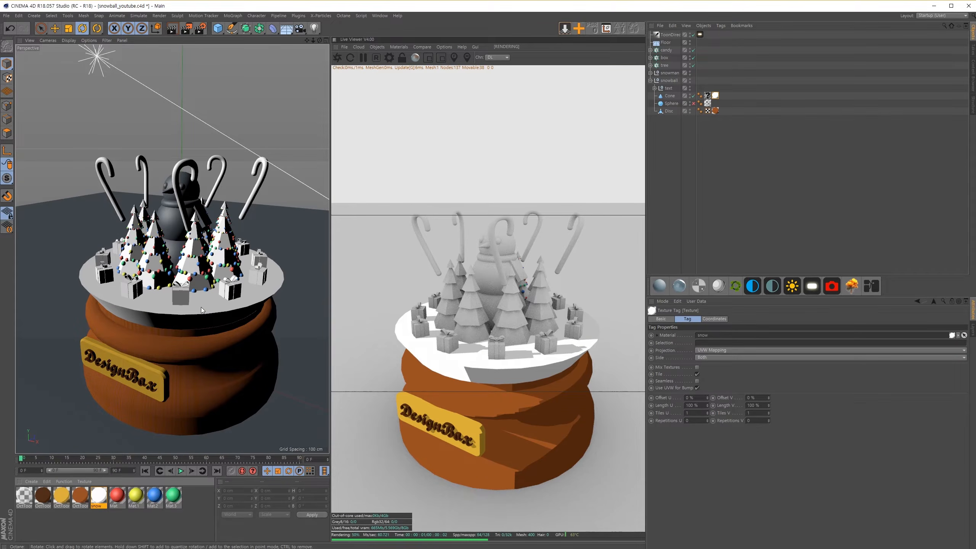
pyautogui.moveTo(161, 303); pyautogui.dragTo(173, 244)
pyautogui.moveTo(102, 499); pyautogui.dragTo(174, 224)
pyautogui.moveTo(99, 496); pyautogui.dragTo(191, 187)
# - Duplicate the snow material, open the copy for editing, and apply the dark brown toon material to the snowman's eyes
pyautogui.scroll(10, 160, 190)
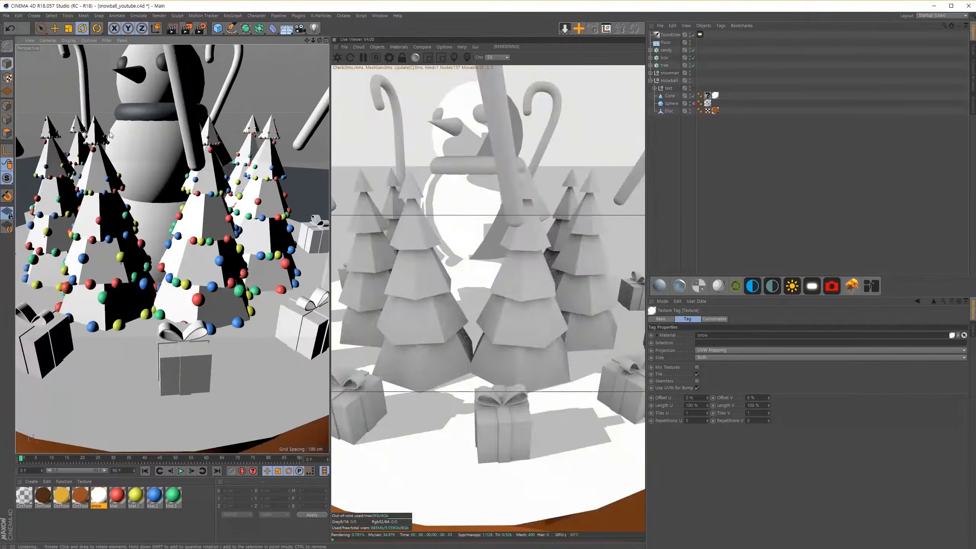
pyautogui.scroll(-5, 109, 132)
pyautogui.keyDown('alt'); pyautogui.moveTo(135, 135); pyautogui.dragTo(174, 219); pyautogui.keyUp('alt')
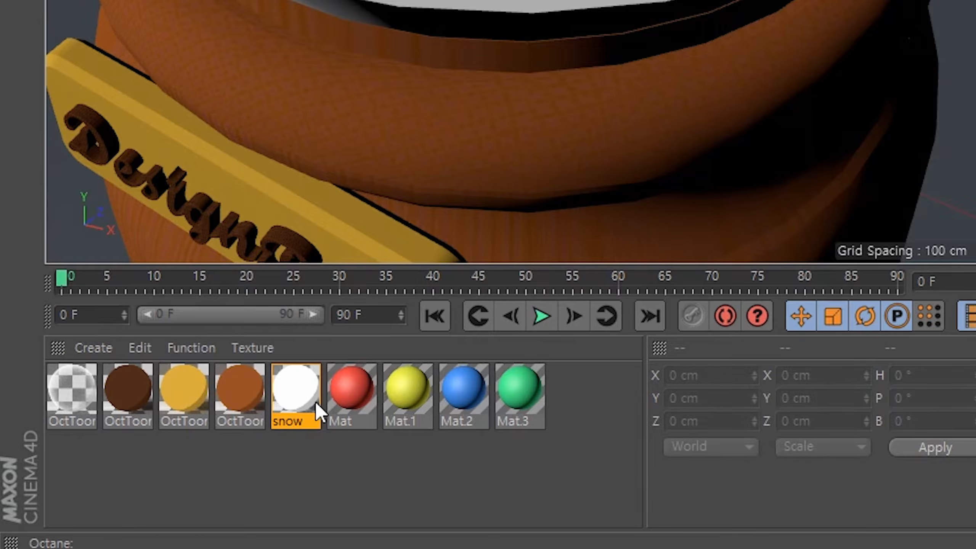
pyautogui.keyDown('ctrl'); pyautogui.moveTo(316, 402); pyautogui.dragTo(365, 395); pyautogui.keyUp('ctrl')
pyautogui.doubleClick(359, 392)
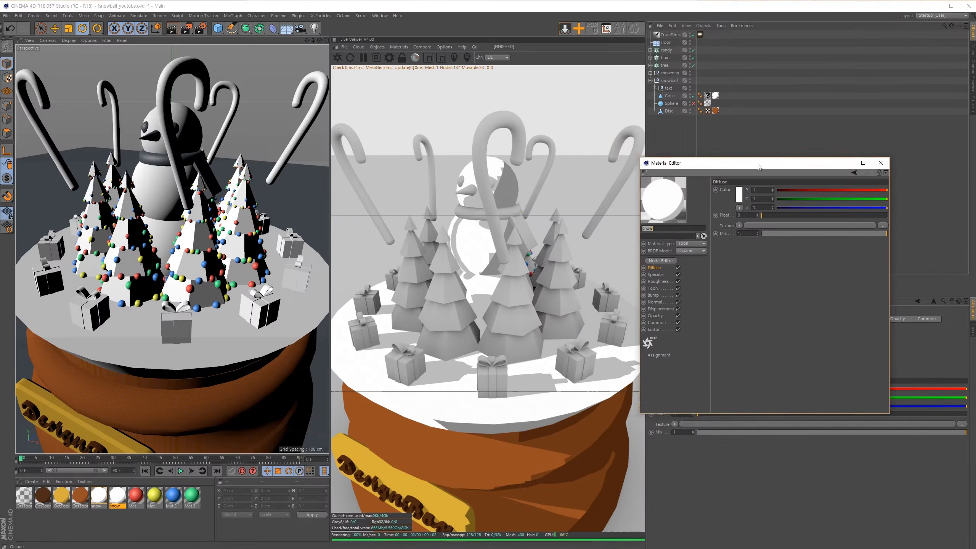
pyautogui.moveTo(760, 166); pyautogui.dragTo(766, 167)
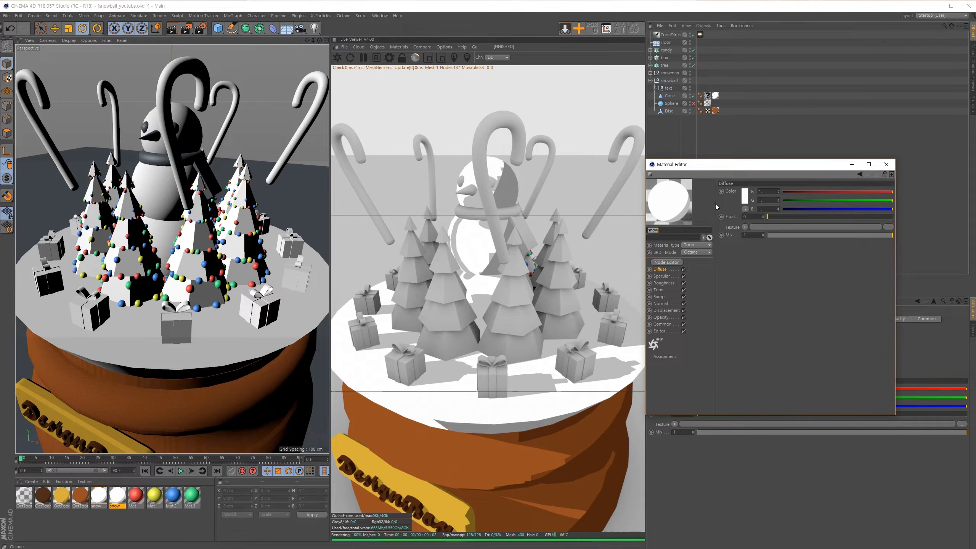
pyautogui.moveTo(42, 496); pyautogui.dragTo(144, 128)
# - Set the snow copy's diffuse colour to orange (hue 31°, saturation 78%, value 100%) and apply it to the snowman's nose
pyautogui.click(745, 196)
pyautogui.click(725, 198)
pyautogui.moveTo(725, 205); pyautogui.dragTo(790, 205)
pyautogui.click(728, 225)
pyautogui.click(886, 164)
pyautogui.moveTo(117, 495); pyautogui.dragTo(154, 136)
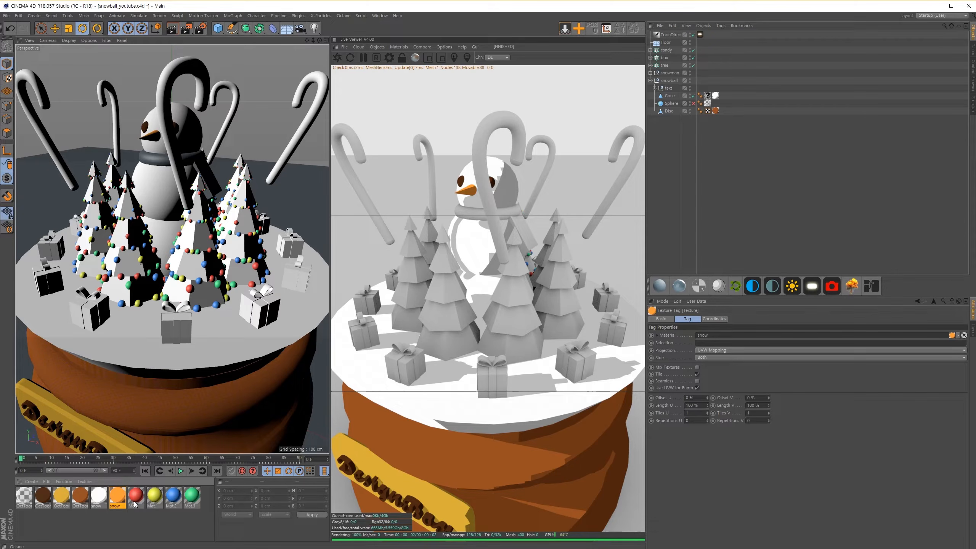
# - Duplicate the orange toon material, rename the copy box1 and shift its diffuse hue to red
pyautogui.doubleClick(117, 496)
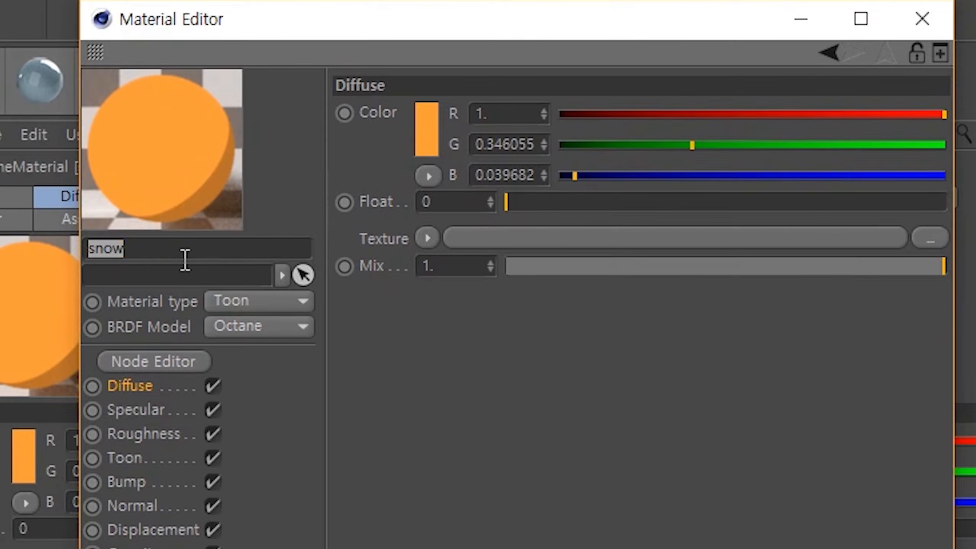
pyautogui.write('bdx1')
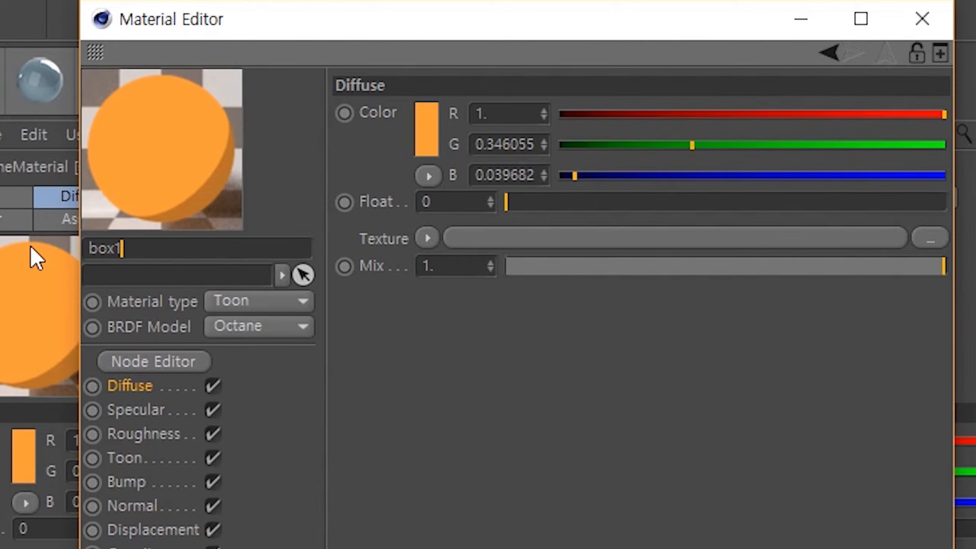
pyautogui.click(437, 123)
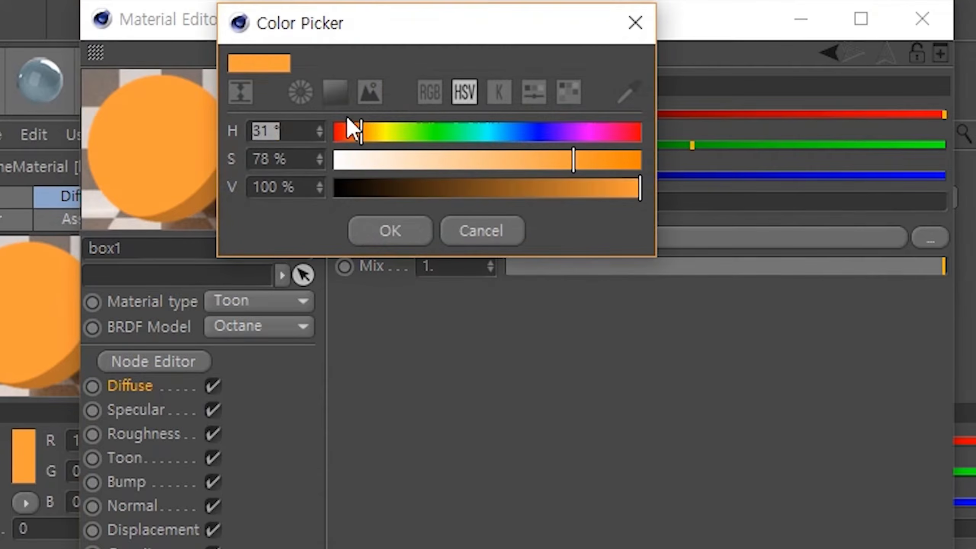
pyautogui.moveTo(346, 125); pyautogui.dragTo(309, 126)
pyautogui.click(387, 222)
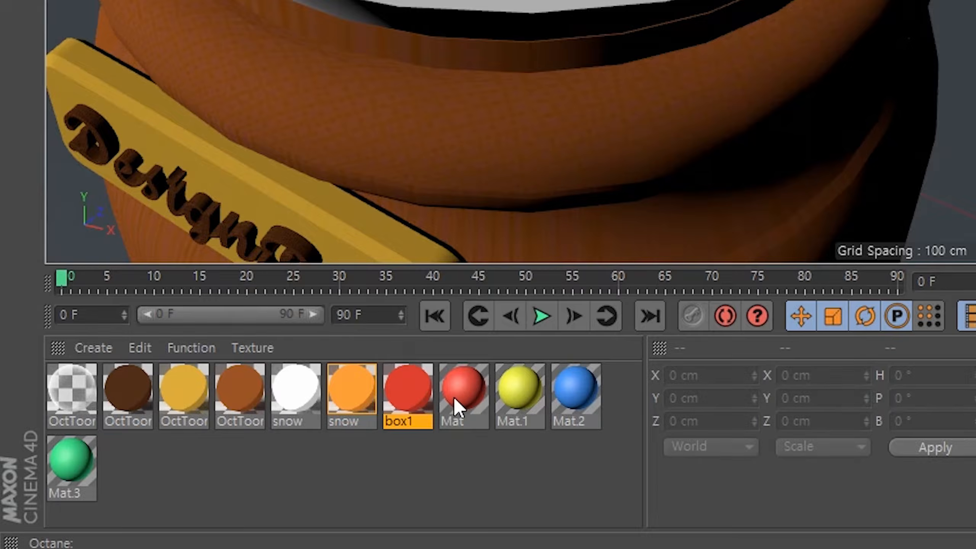
# - Duplicate the red box1 material, rename the copy box2 and set its diffuse colour to yellow
pyautogui.keyDown('ctrl'); pyautogui.moveTo(422, 401); pyautogui.dragTo(453, 390); pyautogui.keyUp('ctrl')
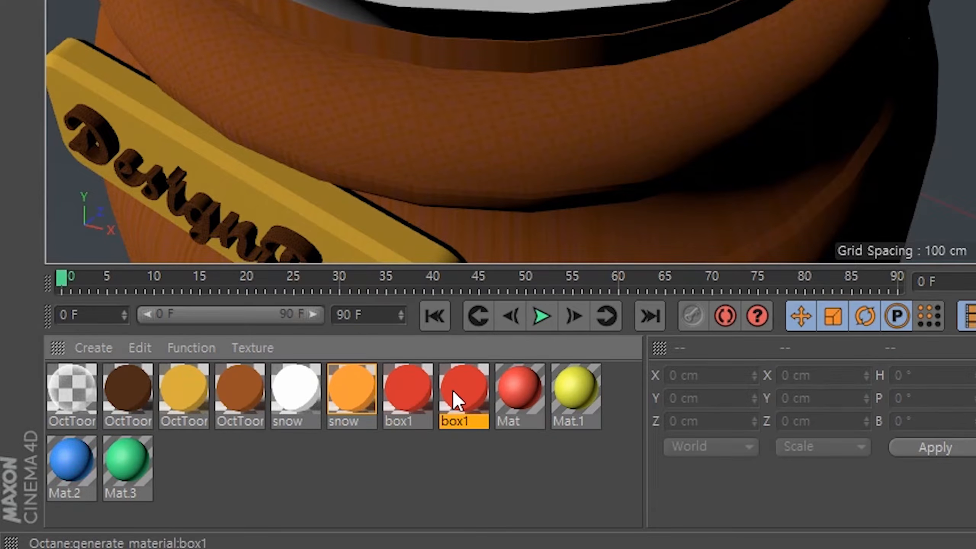
pyautogui.doubleClick(453, 390)
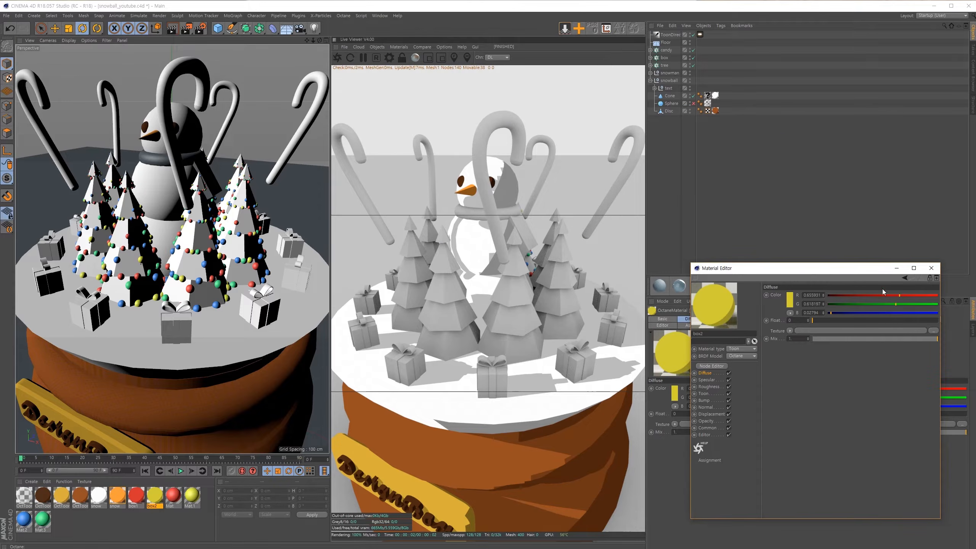
pyautogui.click(931, 268)
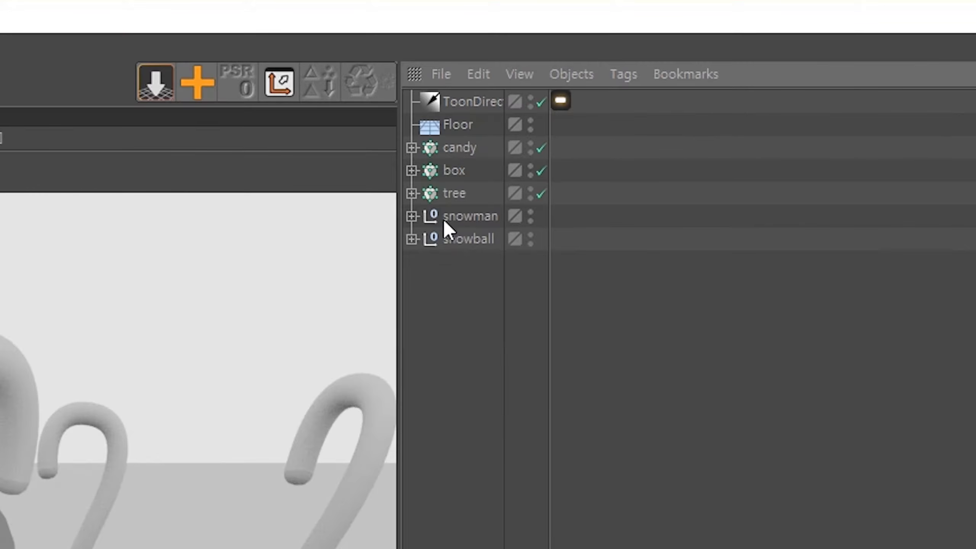
# - Apply the red box1 material to the gift box's main cube and yellow box2 to its ribbon cubes and bow
pyautogui.click(411, 171)
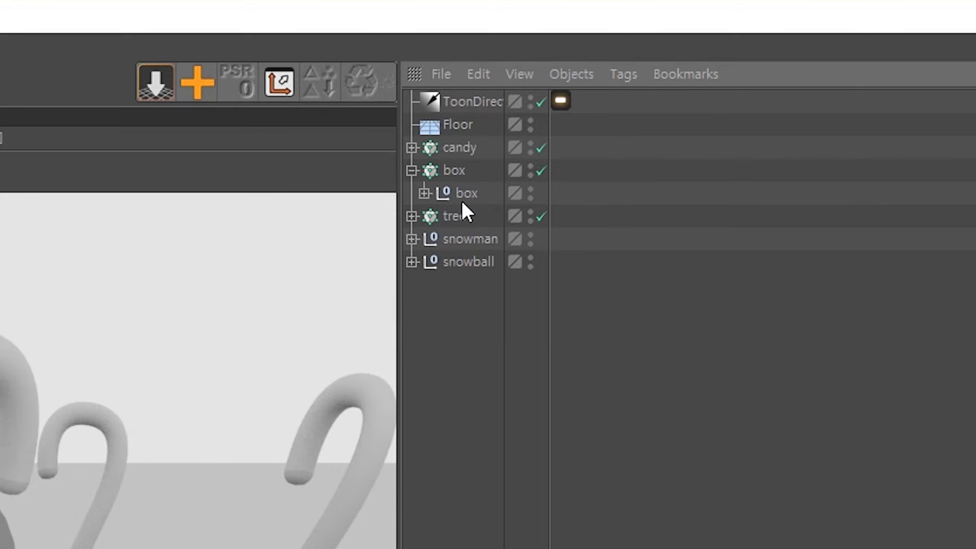
pyautogui.click(460, 188)
pyautogui.click(425, 193)
pyautogui.click(483, 284)
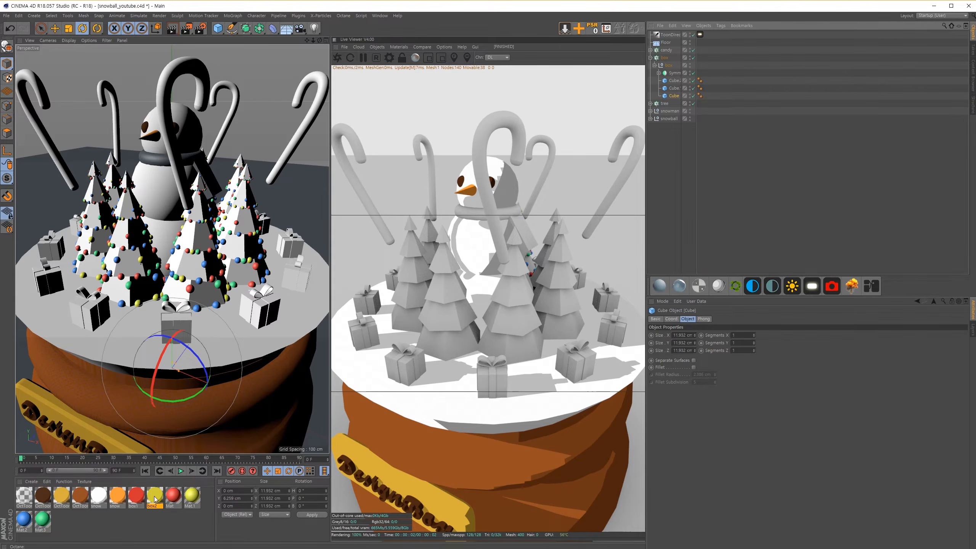
pyautogui.moveTo(155, 499); pyautogui.dragTo(675, 96)
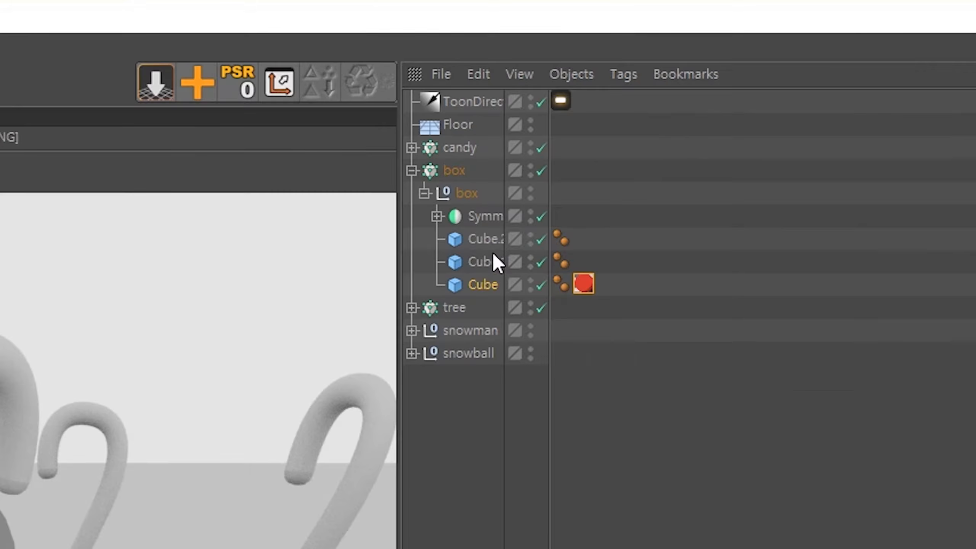
pyautogui.click(678, 88)
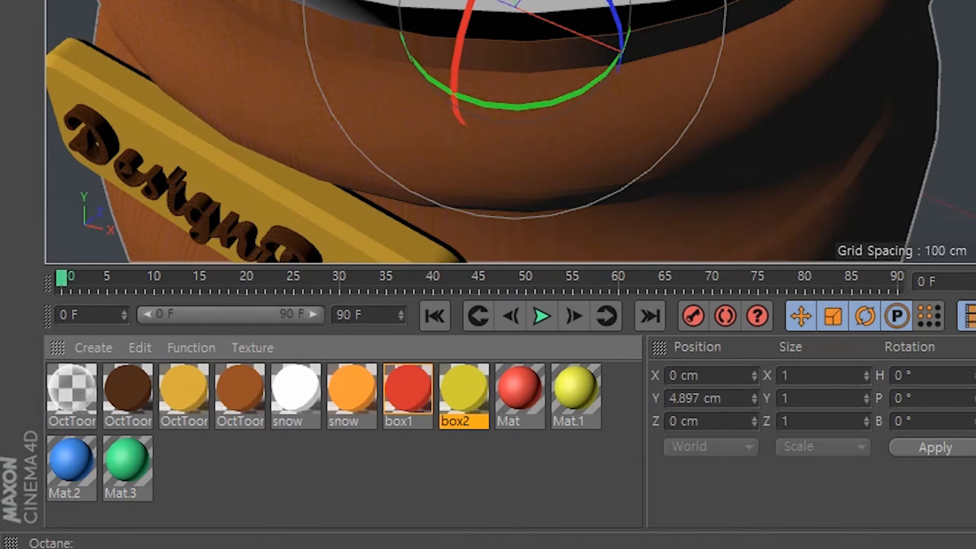
pyautogui.moveTo(464, 397); pyautogui.dragTo(583, 254)
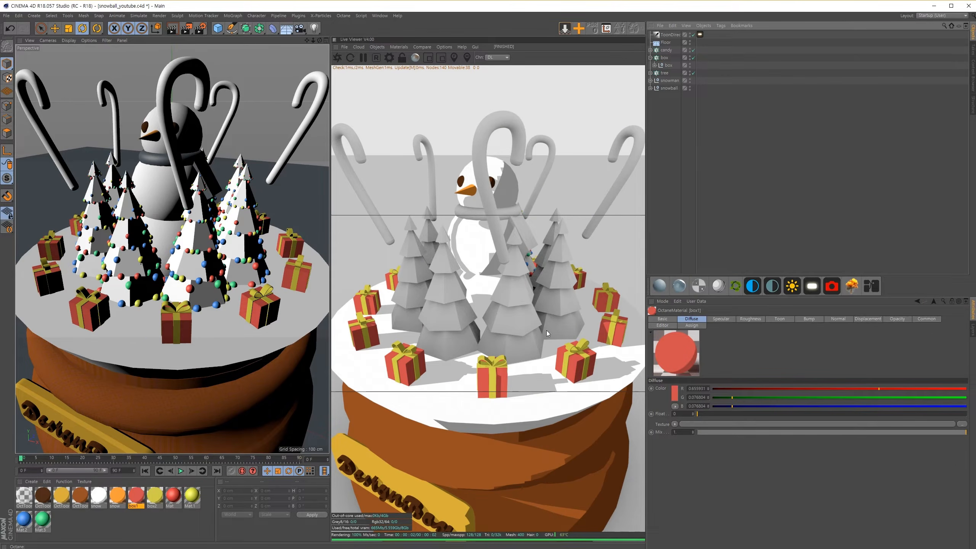
# - Duplicate the gift box inside its cloner and swap the copy's materials: yellow on the box, red on the ribbons and bow
pyautogui.click(673, 57)
pyautogui.moveTo(451, 175); pyautogui.dragTo(467, 186)
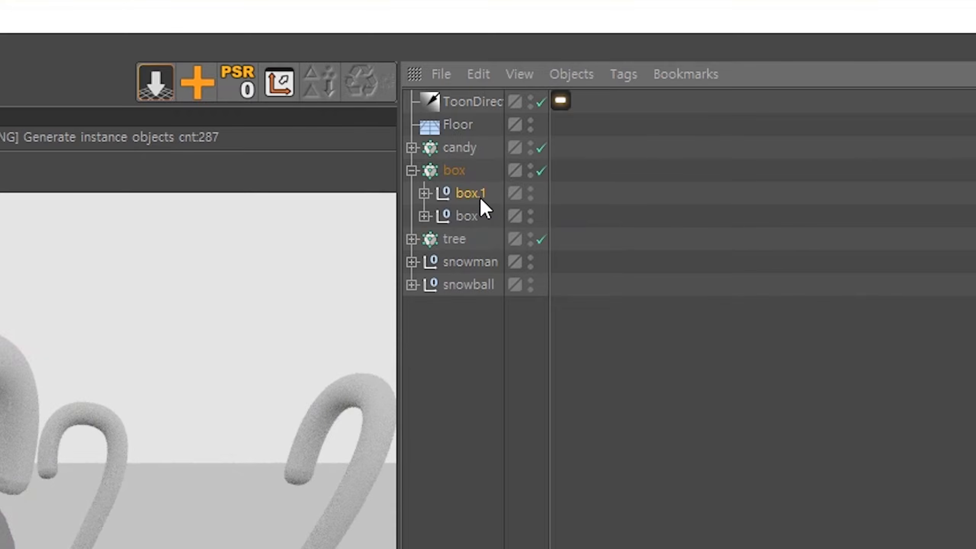
pyautogui.click(425, 193)
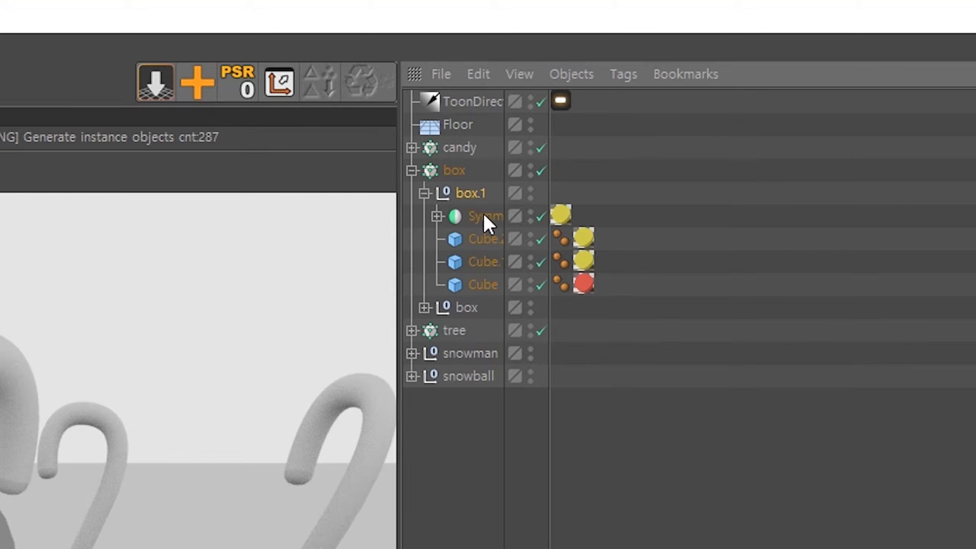
pyautogui.moveTo(584, 280)
pyautogui.mouseDown()
pyautogui.moveTo(591, 216)
pyautogui.moveTo(586, 284)
pyautogui.mouseUp()
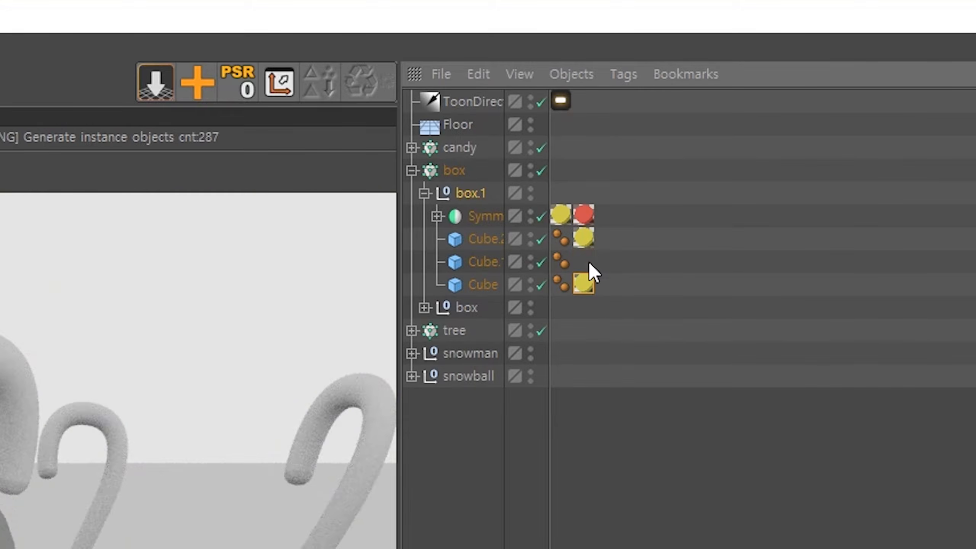
pyautogui.keyDown('ctrl'); pyautogui.moveTo(585, 214); pyautogui.dragTo(586, 263); pyautogui.keyUp('ctrl')
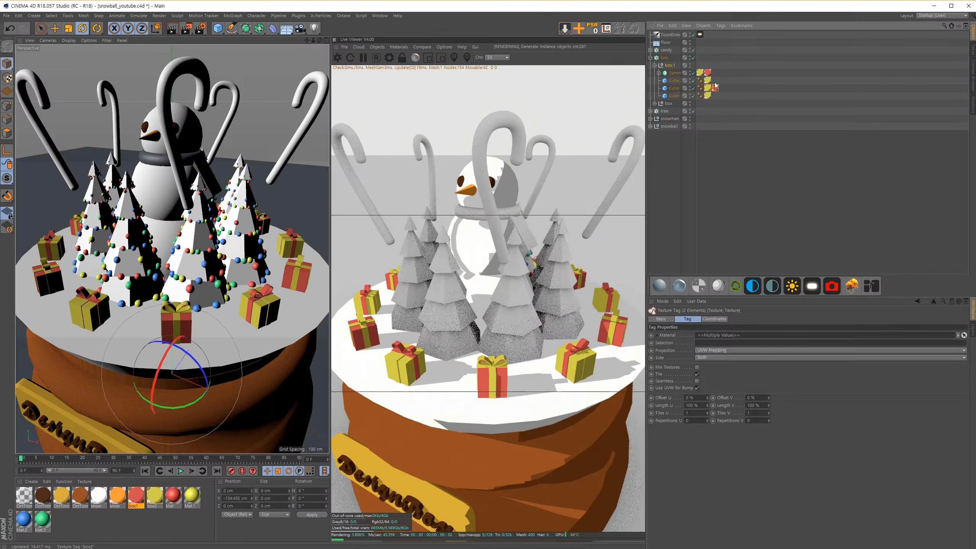
pyautogui.click(567, 410)
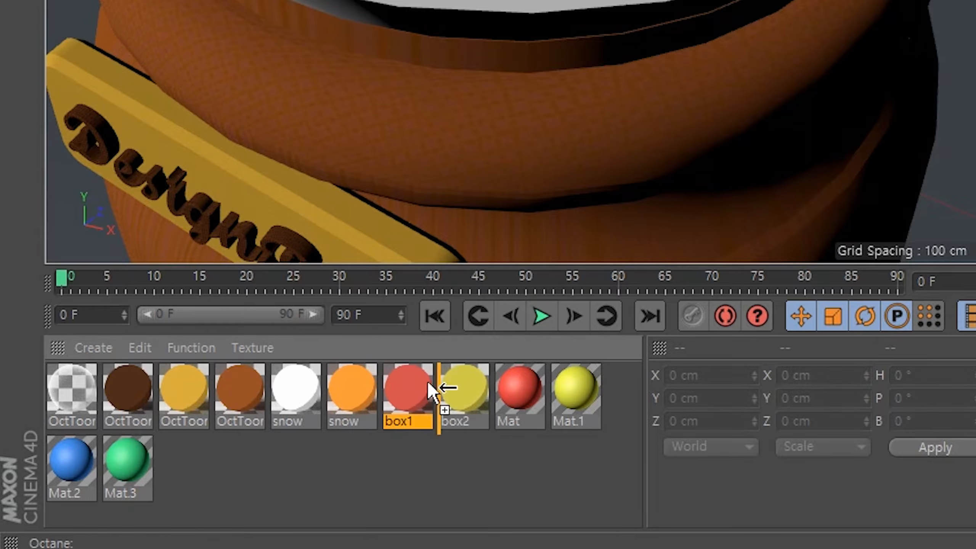
# - Duplicate the box1 material, rename the copy tree1 and set its diffuse colour to dark green with hue 105° and saturation 63%
pyautogui.keyDown('ctrl'); pyautogui.moveTo(141, 495); pyautogui.dragTo(173, 498); pyautogui.keyUp('ctrl')
pyautogui.doubleClick(516, 398)
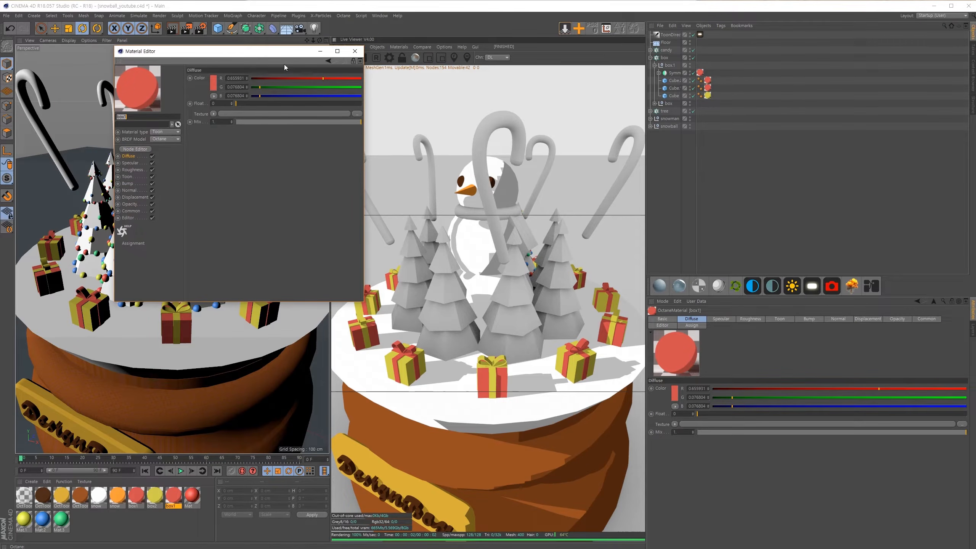
pyautogui.moveTo(285, 51); pyautogui.dragTo(429, 104)
pyautogui.press('BackSpace')
pyautogui.write('tree1')
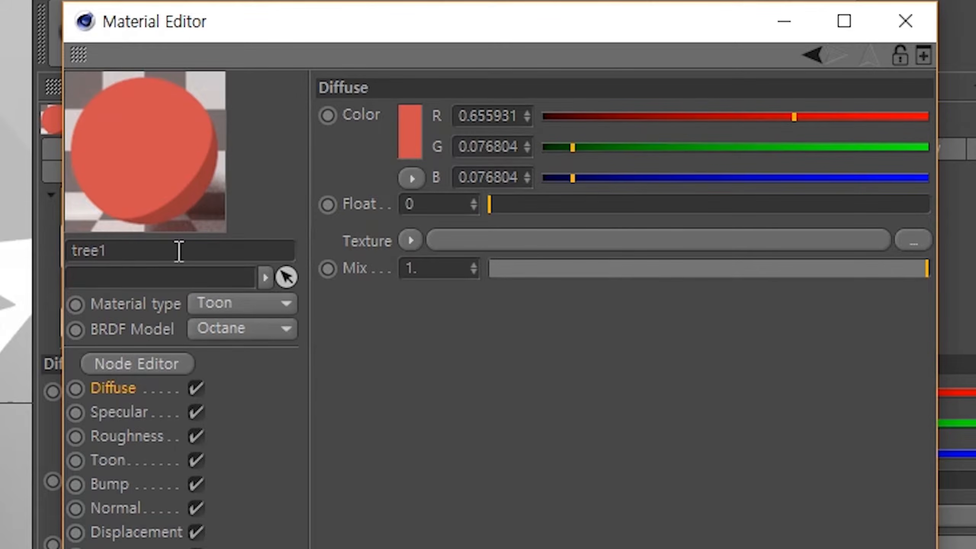
pyautogui.click(404, 153)
pyautogui.moveTo(376, 141); pyautogui.dragTo(392, 143)
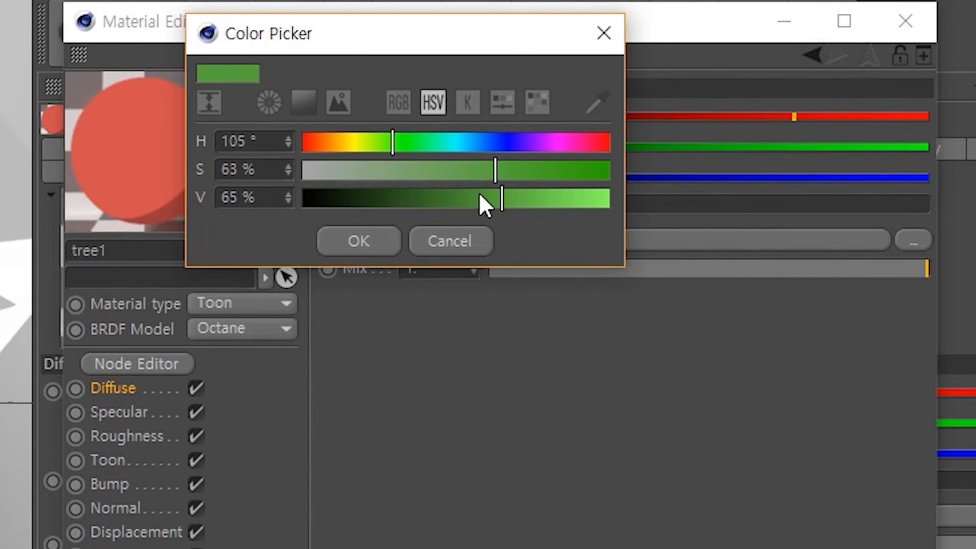
pyautogui.moveTo(502, 197); pyautogui.dragTo(485, 197)
pyautogui.click(375, 245)
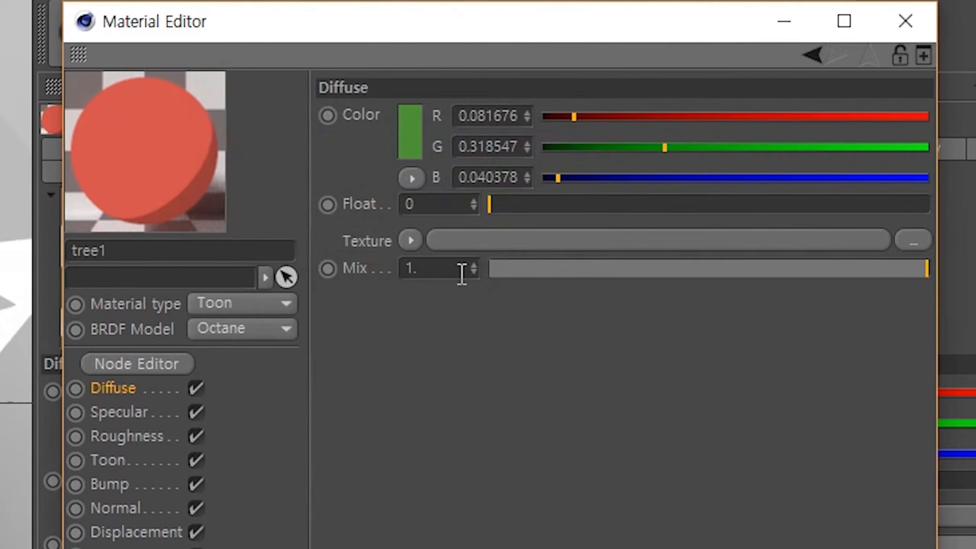
# - Duplicate the tree1 material, rename the copy tree2 and set its diffuse colour to a lighter green
pyautogui.keyDown('ctrl'); pyautogui.moveTo(174, 497); pyautogui.dragTo(196, 497); pyautogui.keyUp('ctrl')
pyautogui.click(671, 348)
pyautogui.press('BackSpace')
pyautogui.write('2')
pyautogui.click(753, 315)
pyautogui.moveTo(775, 331); pyautogui.dragTo(790, 330)
pyautogui.click(742, 342)
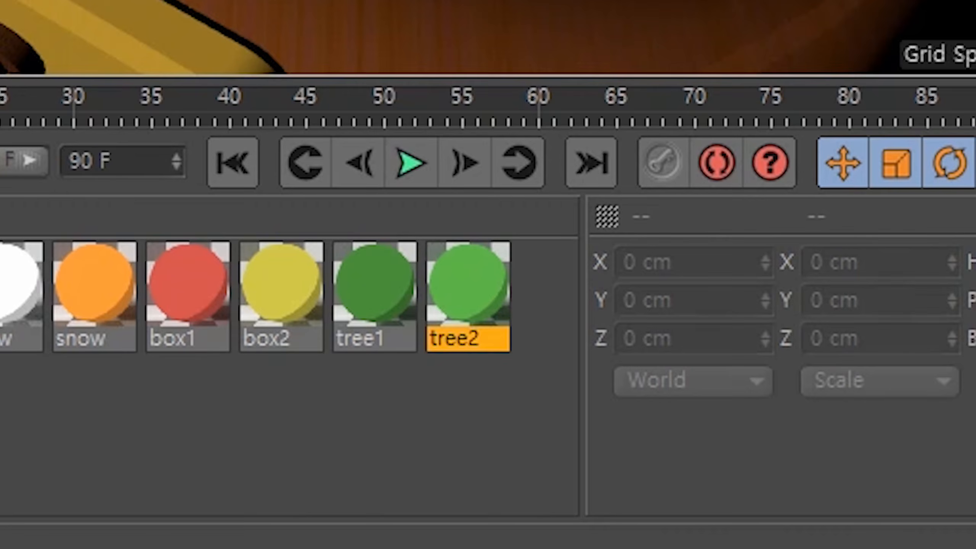
pyautogui.click(895, 283)
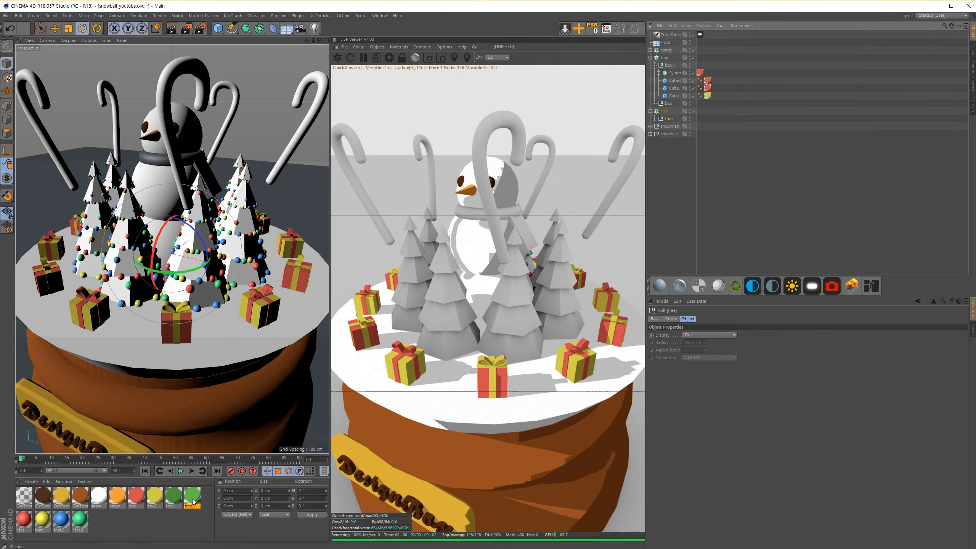
# - Apply the dark green tree1 material to the cone cloner that forms the body of the trees
pyautogui.click(654, 119)
pyautogui.click(673, 127)
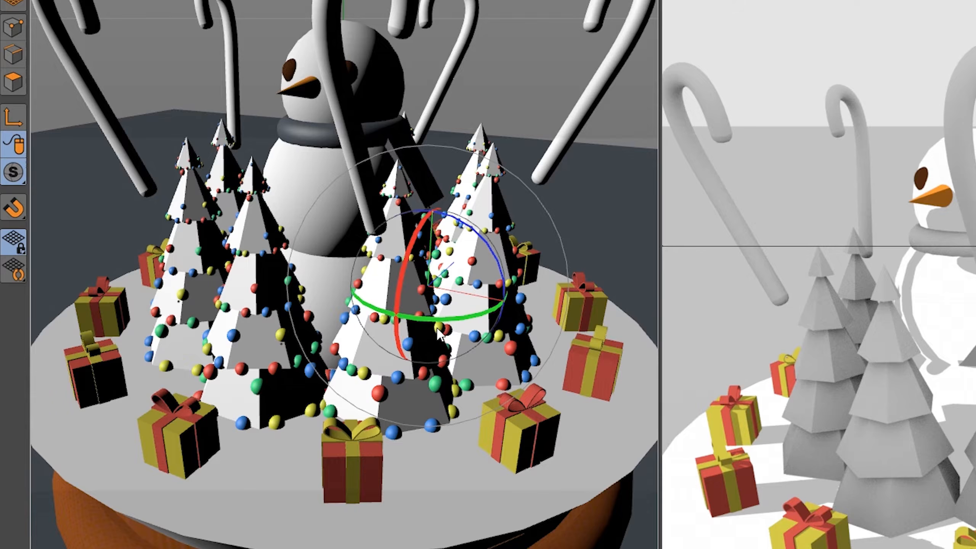
pyautogui.press('e')
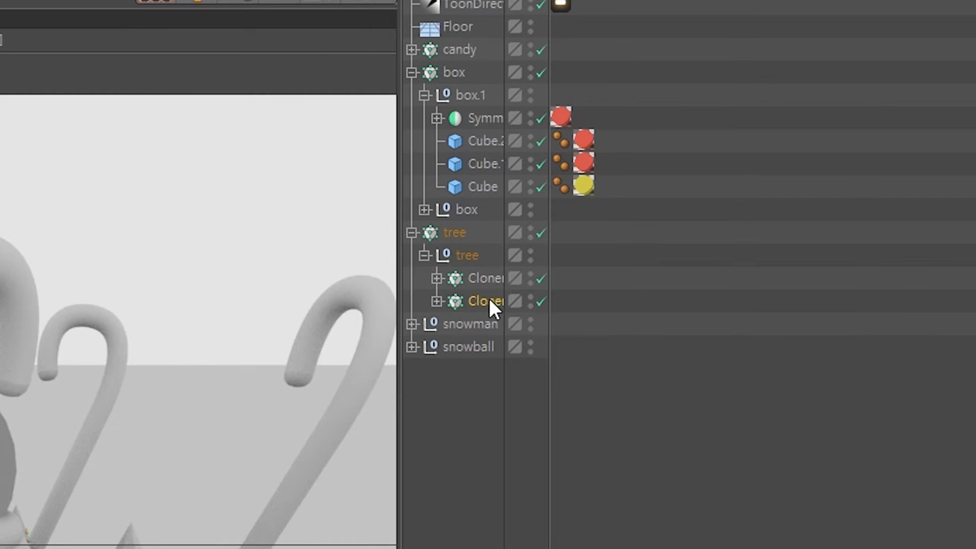
pyautogui.click(675, 135)
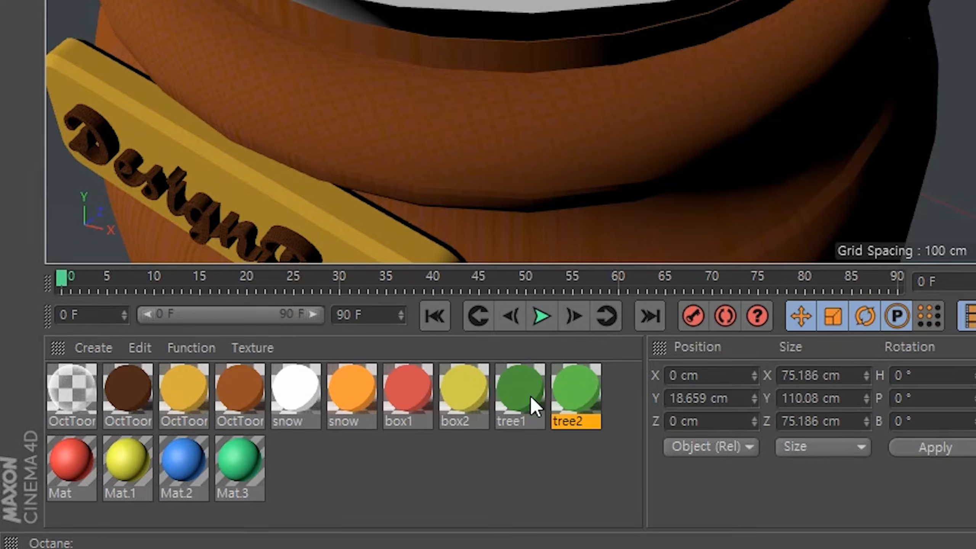
pyautogui.moveTo(174, 497); pyautogui.dragTo(683, 135)
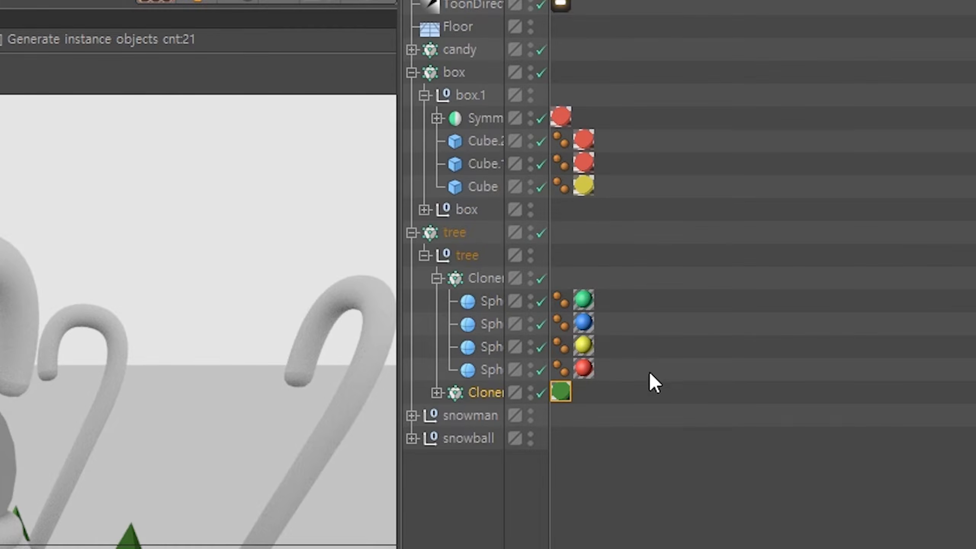
# - Remove the old material tags from the ornament spheres and delete the four Mat materials and one sphere
pyautogui.moveTo(627, 378); pyautogui.dragTo(579, 290)
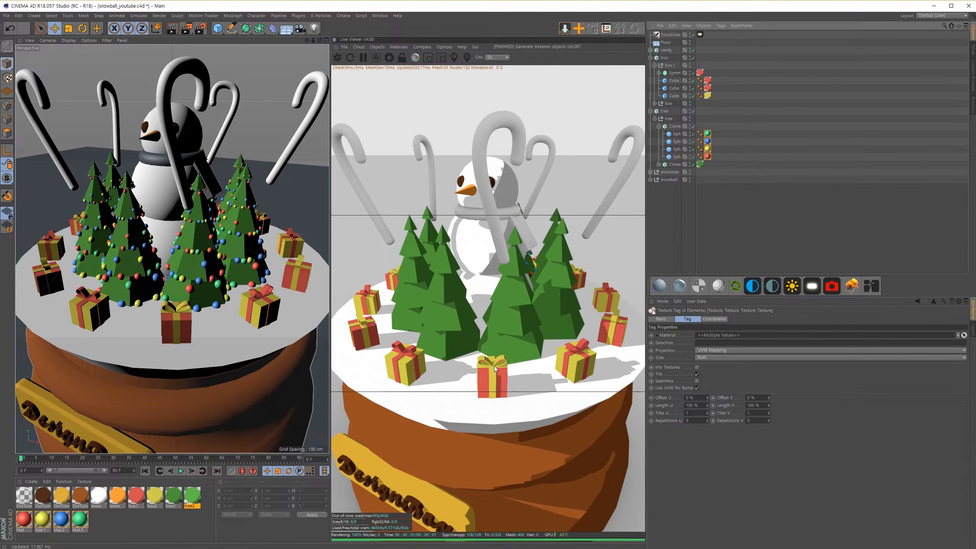
pyautogui.click(468, 370)
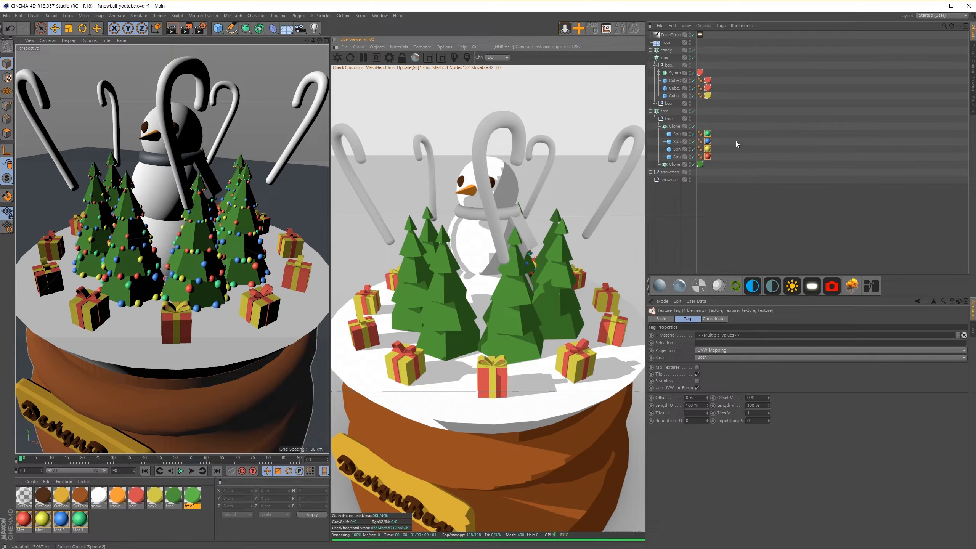
pyautogui.press('Delete')
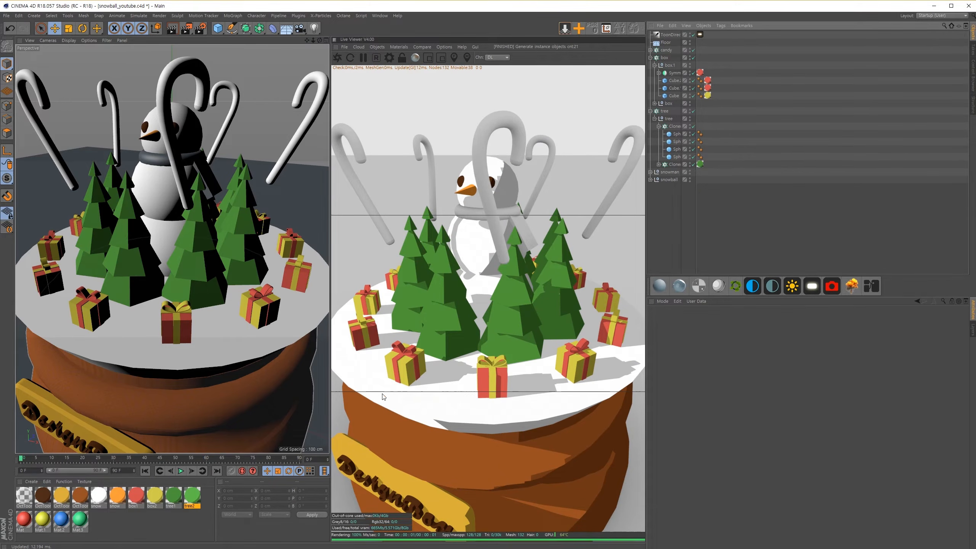
pyautogui.moveTo(13, 537); pyautogui.dragTo(678, 136)
pyautogui.press('Delete')
# - Apply the red, yellow and turquoise toon materials to the three ornament spheres, and red box1 to the snowman's scarf
pyautogui.moveTo(155, 496); pyautogui.dragTo(678, 140)
pyautogui.moveTo(495, 321); pyautogui.dragTo(496, 324)
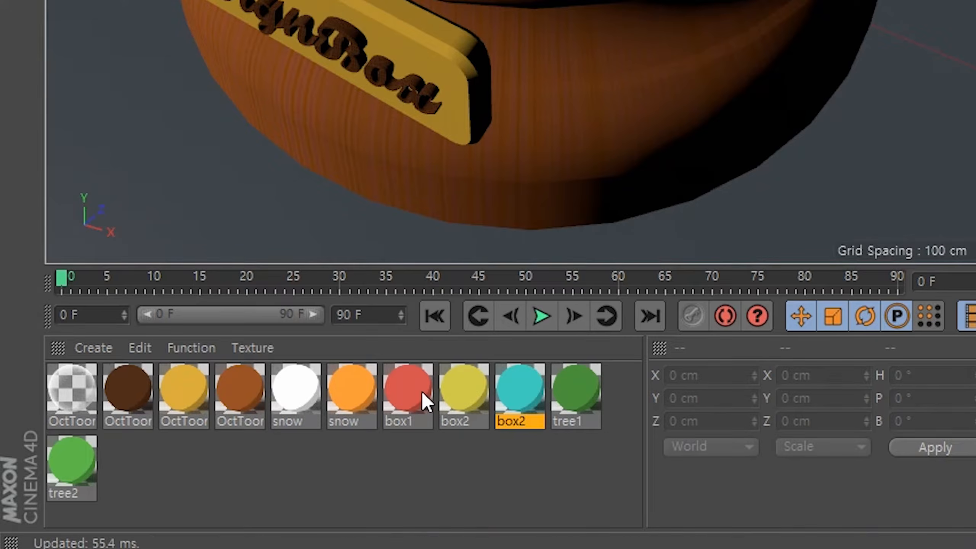
pyautogui.moveTo(141, 497); pyautogui.dragTo(479, 188)
pyautogui.moveTo(430, 171); pyautogui.dragTo(430, 171)
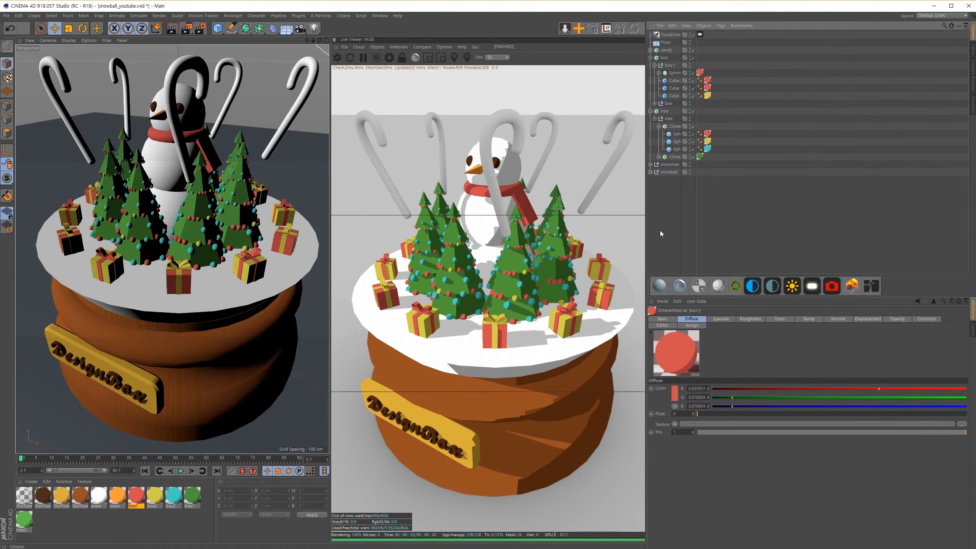
# - Duplicate the tree inside its cloner and apply the lighter green tree2 material to the copy's cone cloner
pyautogui.click(654, 119)
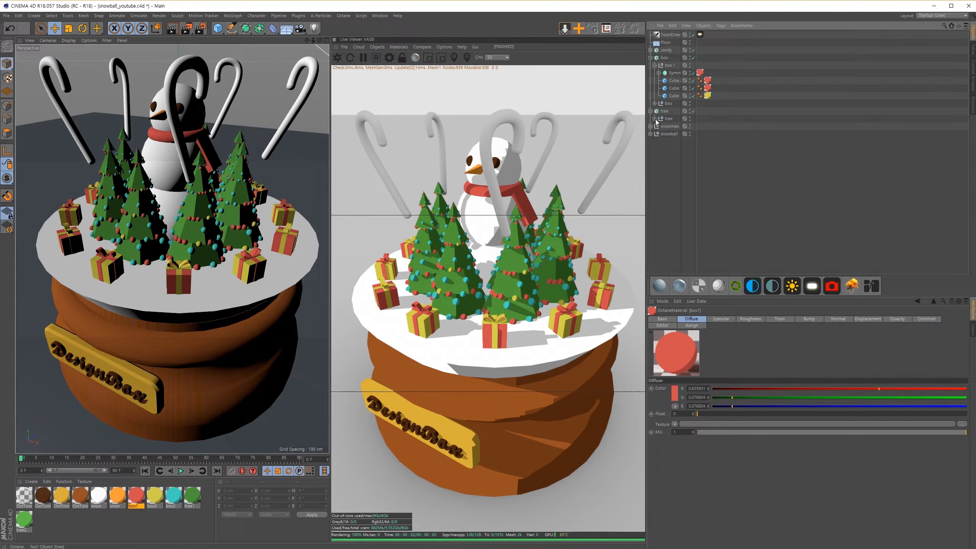
pyautogui.click(667, 111)
pyautogui.click(669, 119)
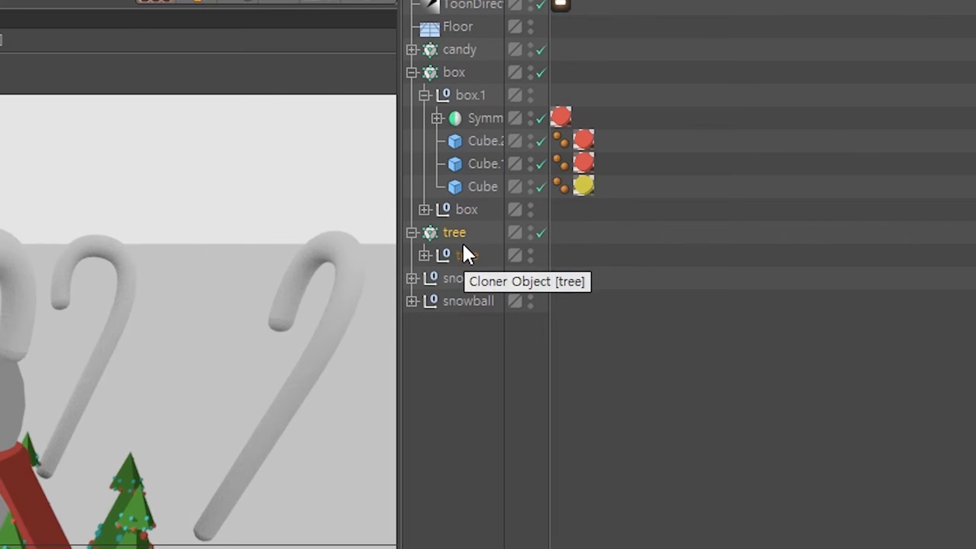
pyautogui.keyDown('ctrl'); pyautogui.moveTo(465, 259); pyautogui.dragTo(464, 244); pyautogui.keyUp('ctrl')
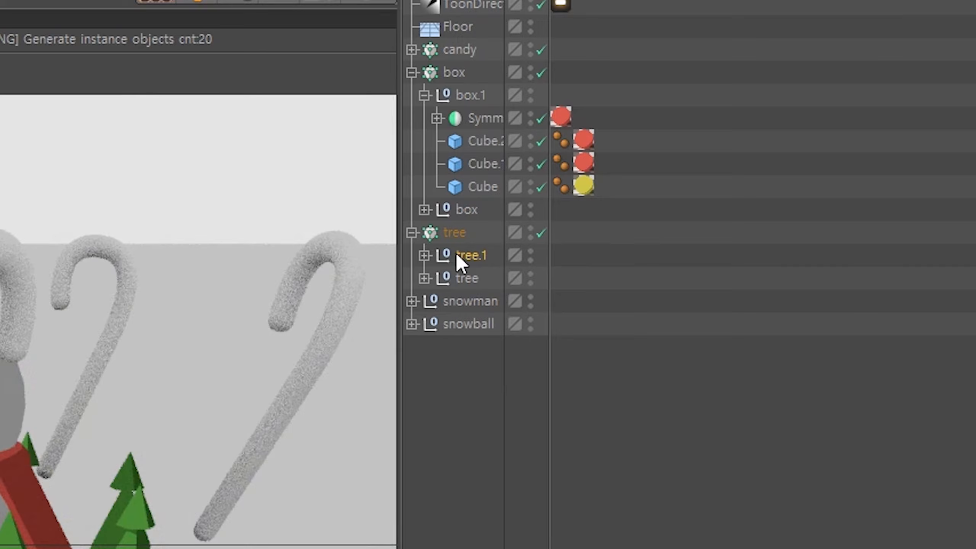
pyautogui.click(425, 256)
pyautogui.click(561, 369)
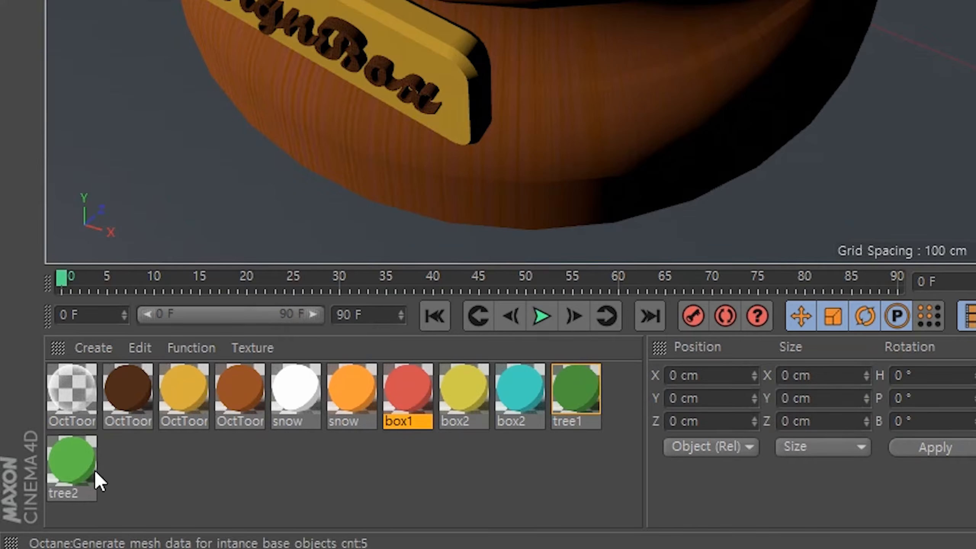
pyautogui.moveTo(92, 469); pyautogui.dragTo(561, 370)
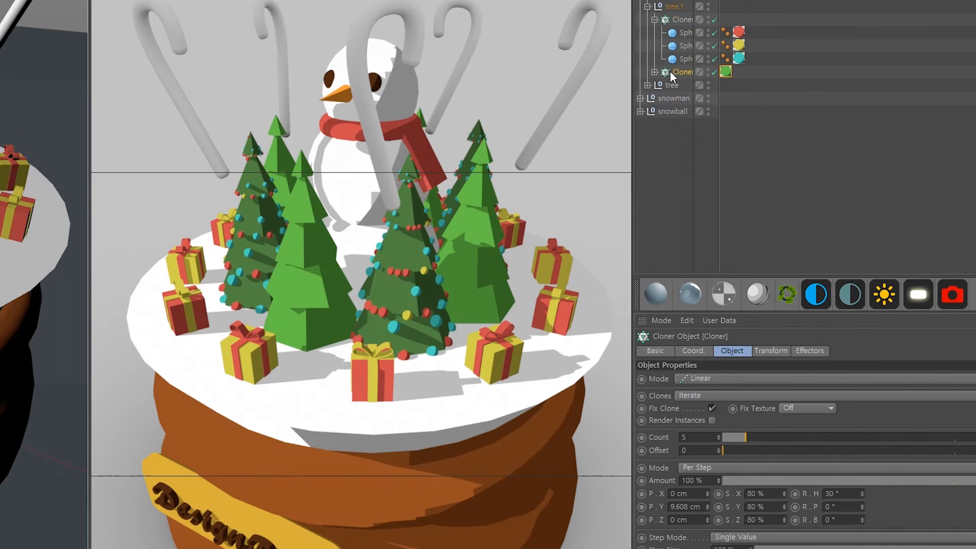
# - Try Render Instances on the copied tree's cone cloner and leave it disabled on the cloners of both trees
pyautogui.click(713, 421)
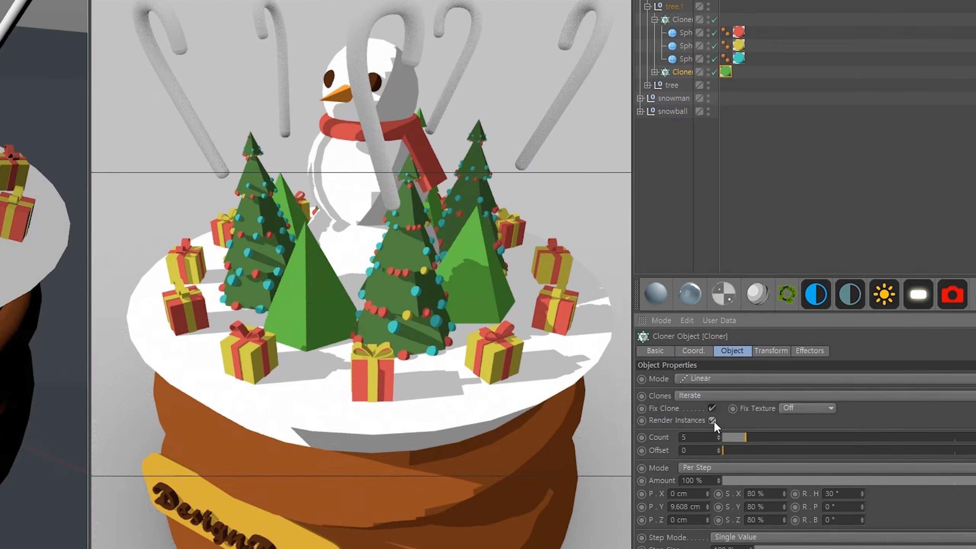
pyautogui.click(713, 421)
pyautogui.click(648, 85)
pyautogui.click(678, 98)
pyautogui.click(820, 418)
pyautogui.click(822, 209)
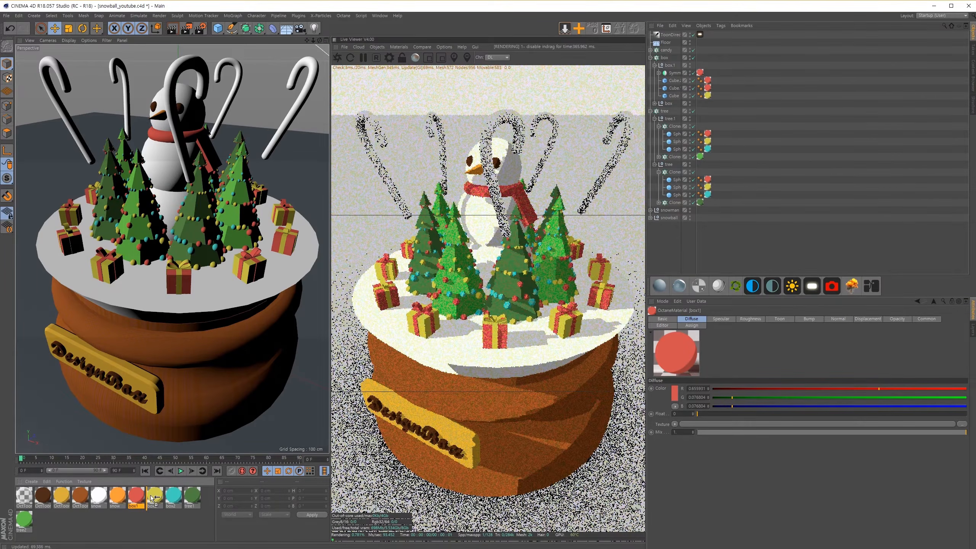
# - Create a copy of the red box1 material named cnady with a Checkerboard diffuse texture and assign it to the candy canes
pyautogui.moveTo(151, 496); pyautogui.dragTo(151, 495)
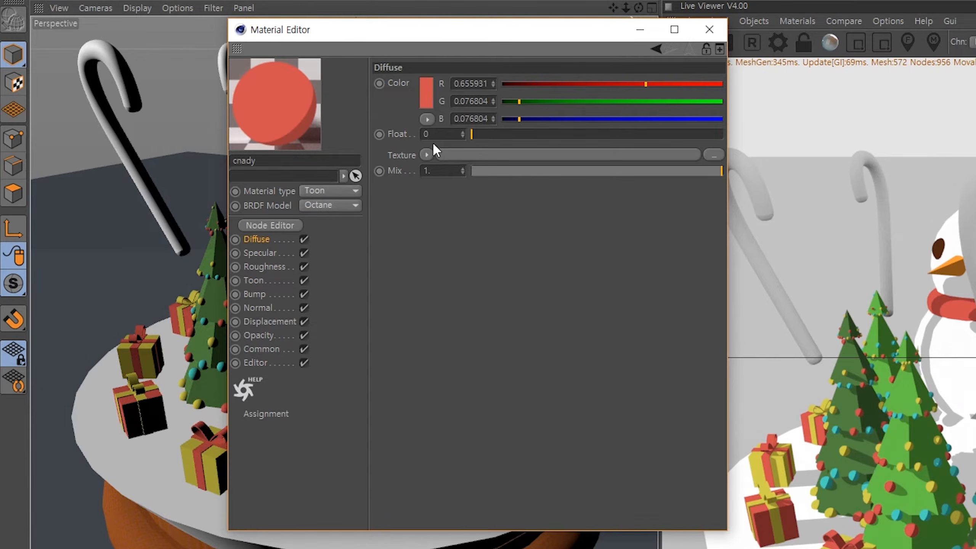
pyautogui.click(426, 155)
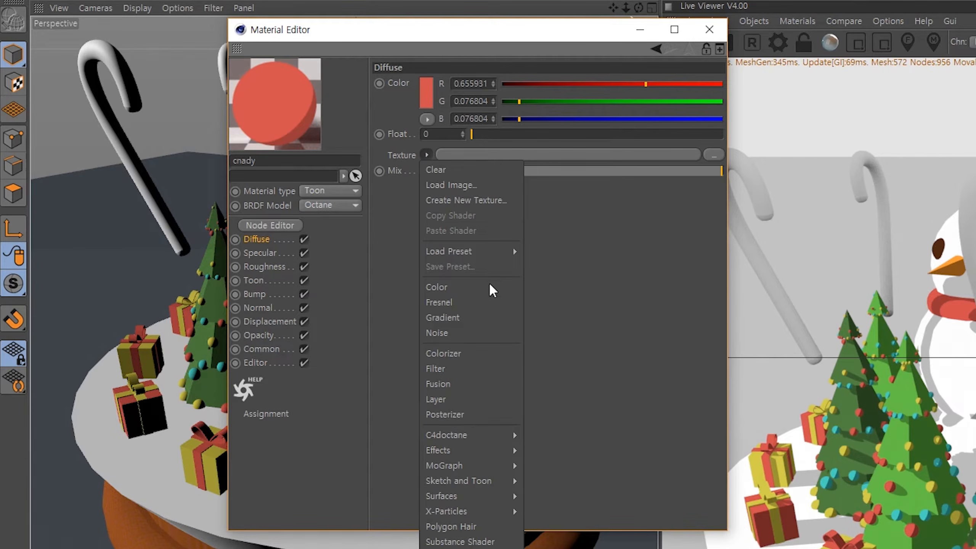
pyautogui.moveTo(483, 513)
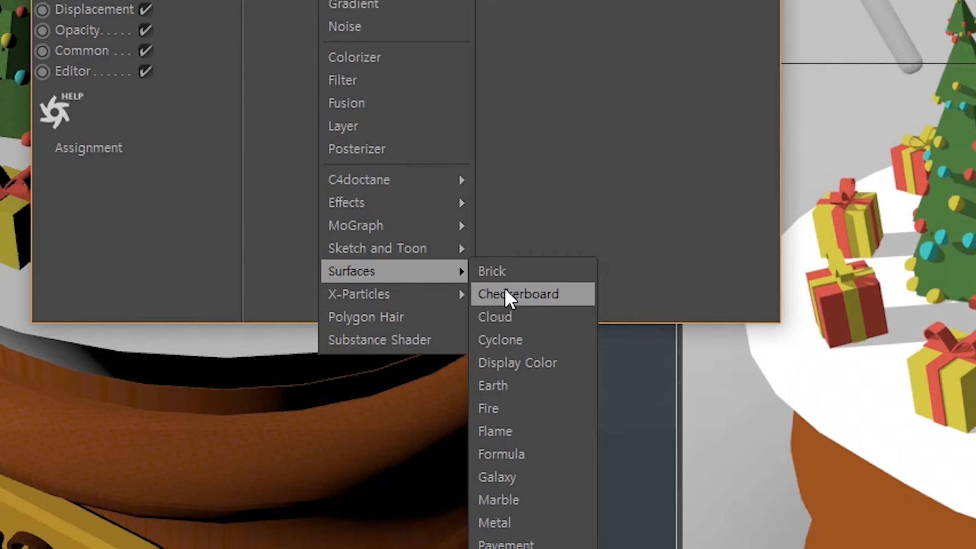
pyautogui.click(505, 293)
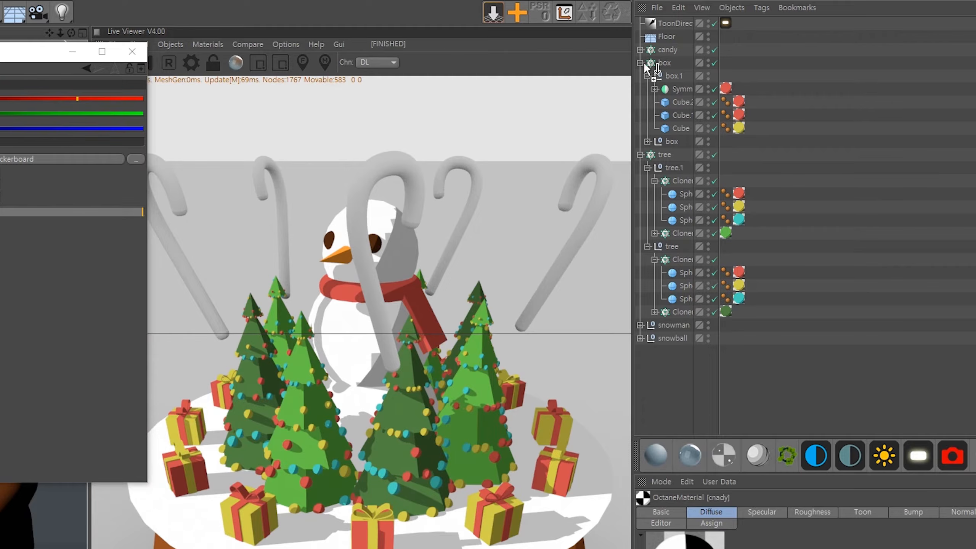
pyautogui.moveTo(646, 64); pyautogui.dragTo(646, 64)
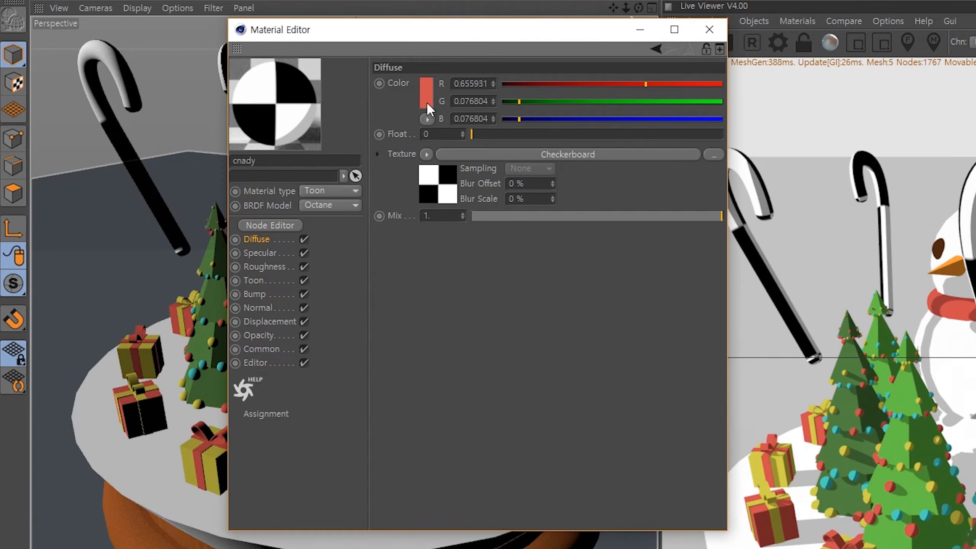
# - Set the checkerboard's black Color 2 to the red sampled from a rendered gift box
pyautogui.click(440, 178)
pyautogui.click(453, 202)
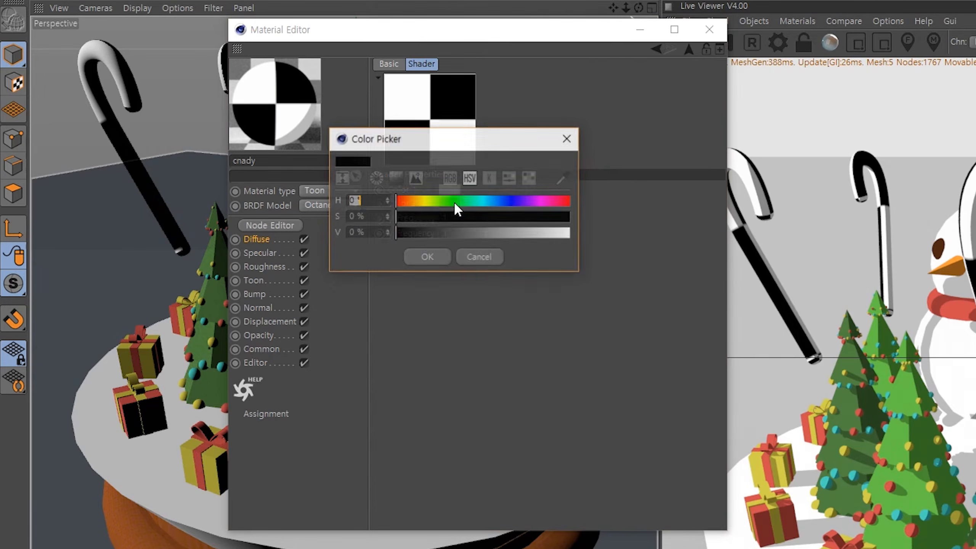
pyautogui.click(562, 183)
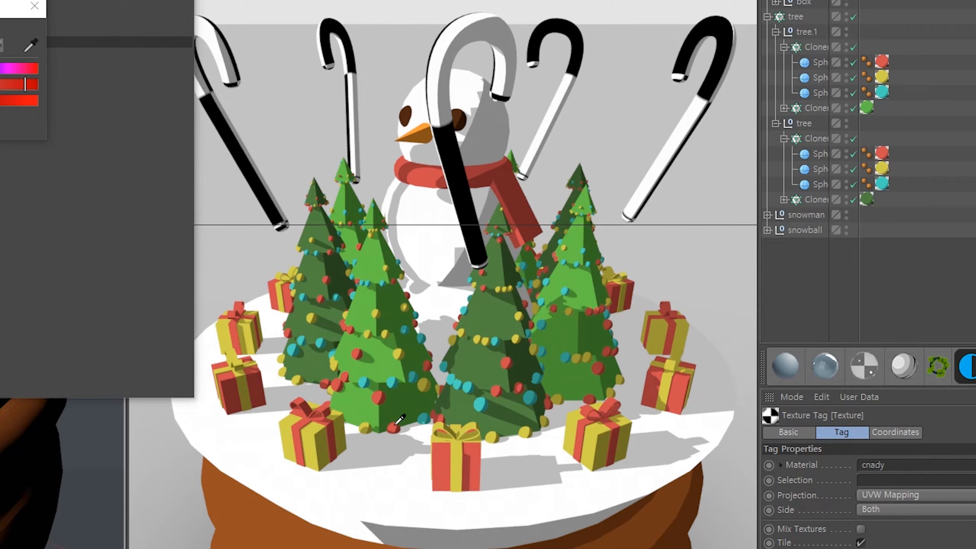
pyautogui.click(442, 453)
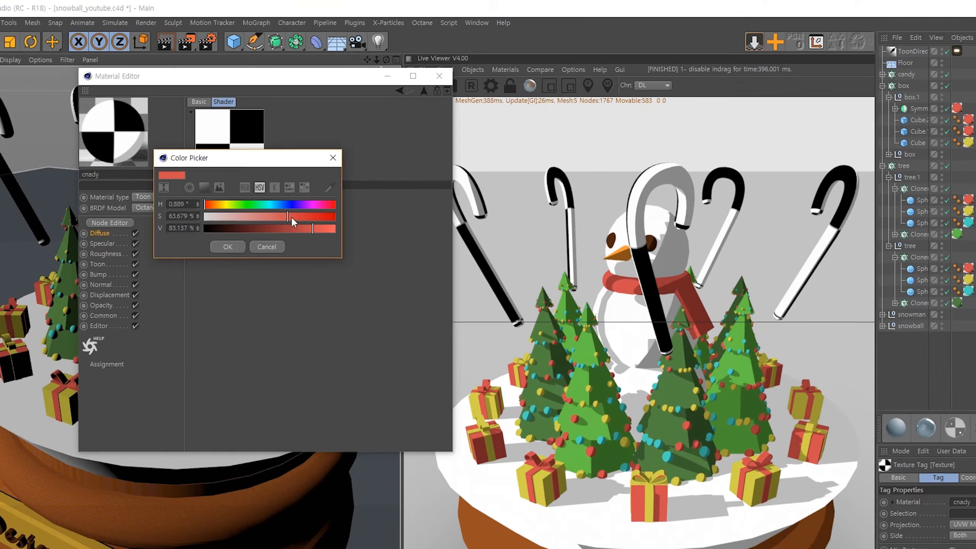
pyautogui.click(231, 246)
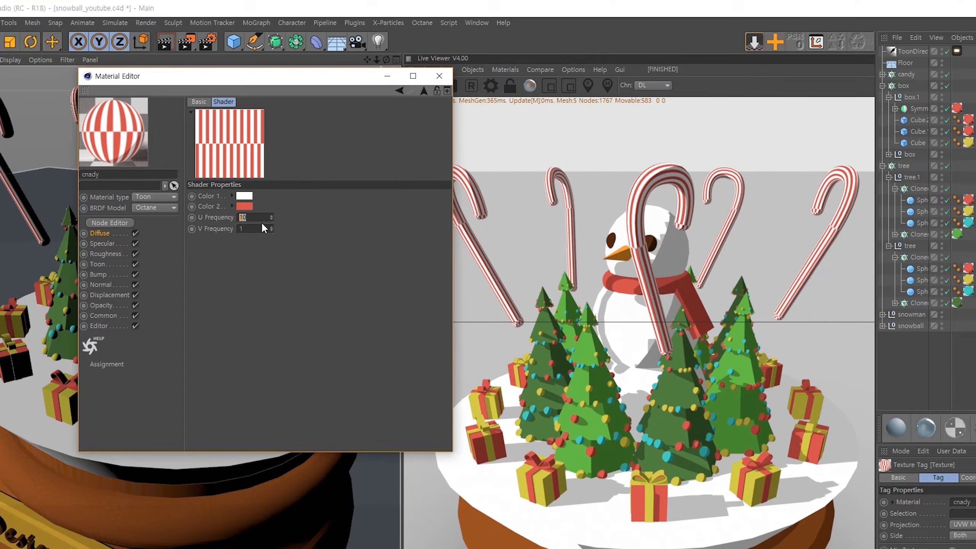
# - Set the checkerboard's U Frequency to 0 and V Frequency to 10 to stripe the candy canes
pyautogui.write('0')
pyautogui.press('Tab')
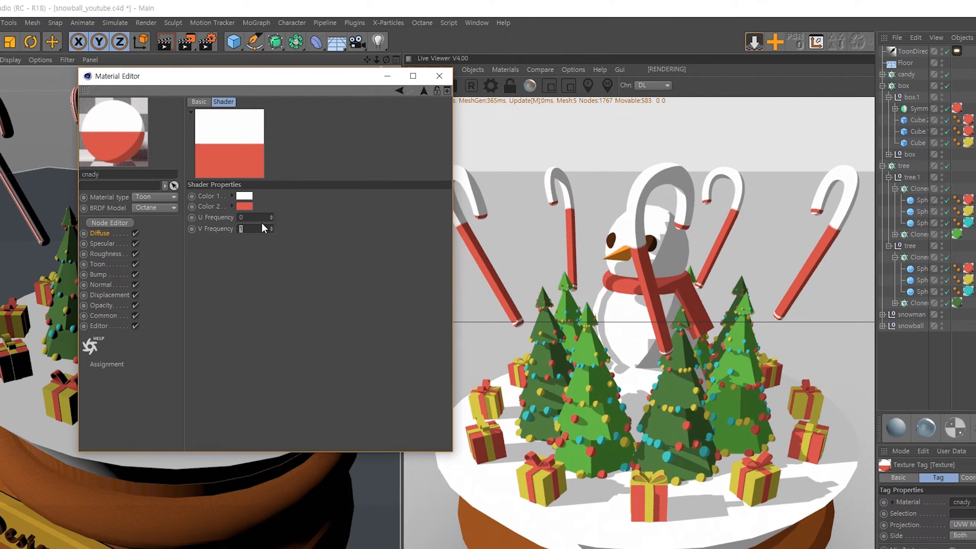
pyautogui.write('10')
pyautogui.press('Return')
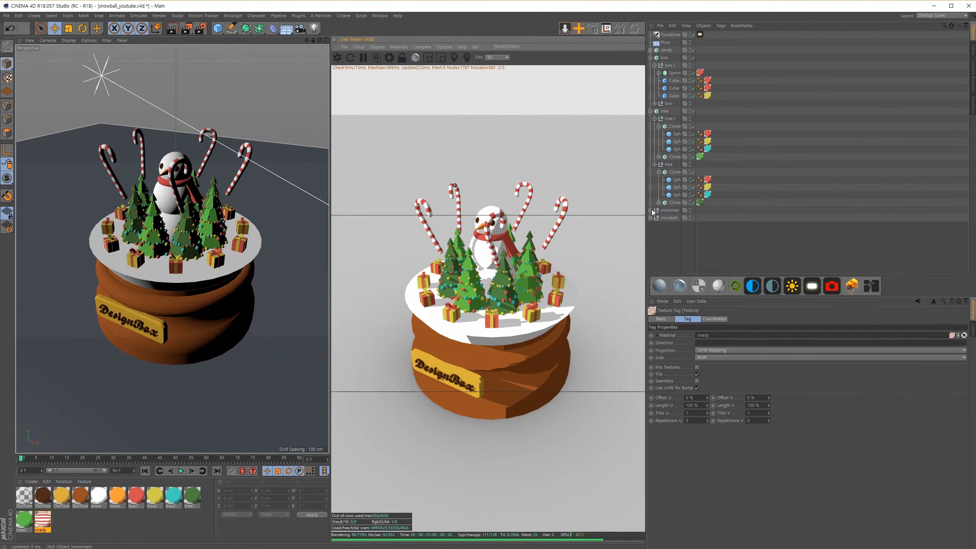
# - Raise the segment count of the snowman's three spheres together
pyautogui.click(651, 211)
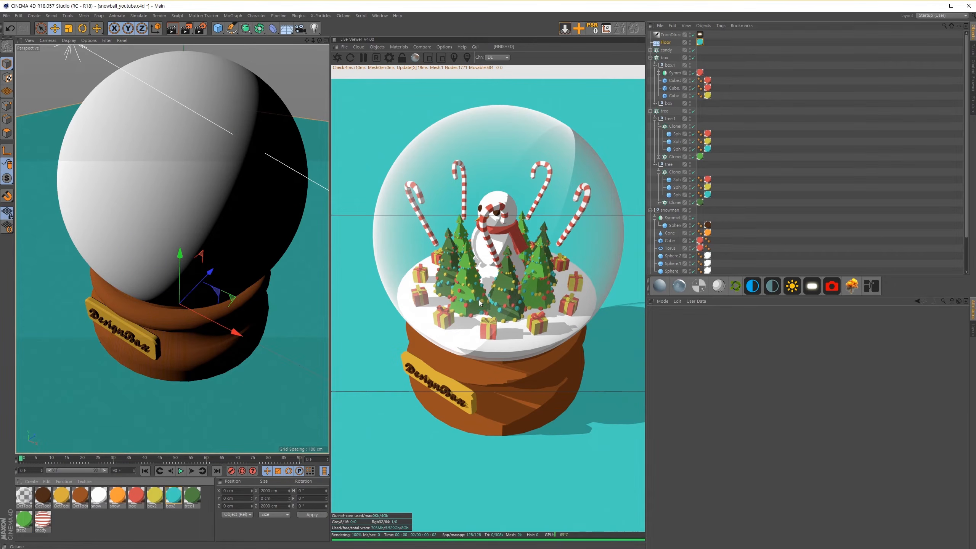
pyautogui.moveTo(517, 360)
pyautogui.mouseDown()
pyautogui.moveTo(543, 369)
pyautogui.moveTo(507, 360)
pyautogui.moveTo(535, 361)
pyautogui.moveTo(521, 365)
pyautogui.mouseUp()
pyautogui.scroll(-3, 525, 376)
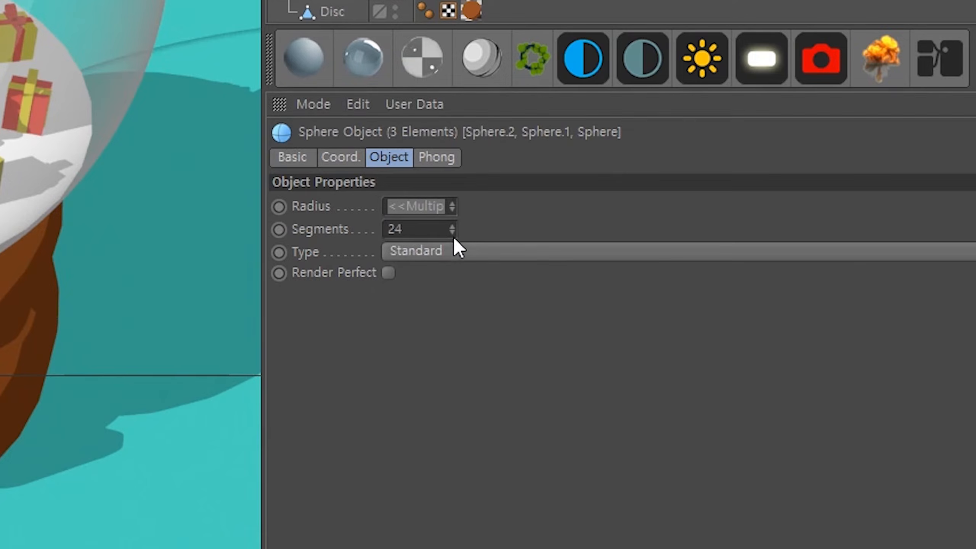
pyautogui.moveTo(453, 230); pyautogui.dragTo(453, 194)
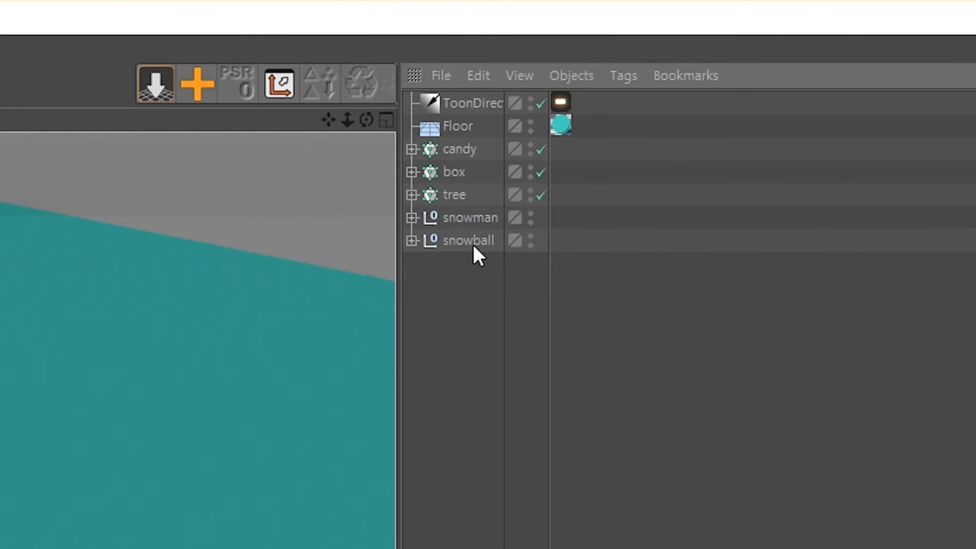
# - Review the parts of the snowball group and the separate candy, box, tree and snowman groups
pyautogui.click(461, 245)
pyautogui.click(412, 241)
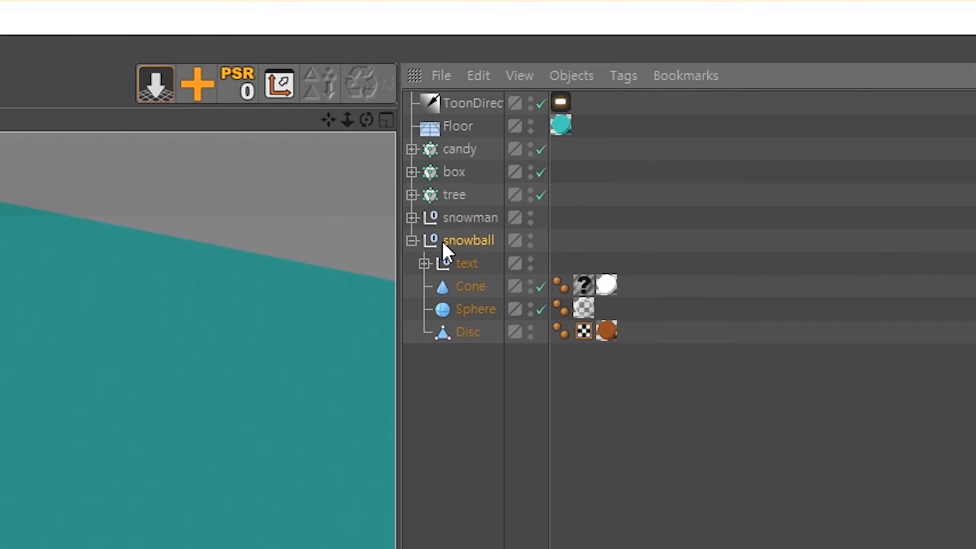
pyautogui.click(472, 262)
pyautogui.click(466, 332)
pyautogui.click(472, 287)
pyautogui.click(445, 373)
pyautogui.click(484, 209)
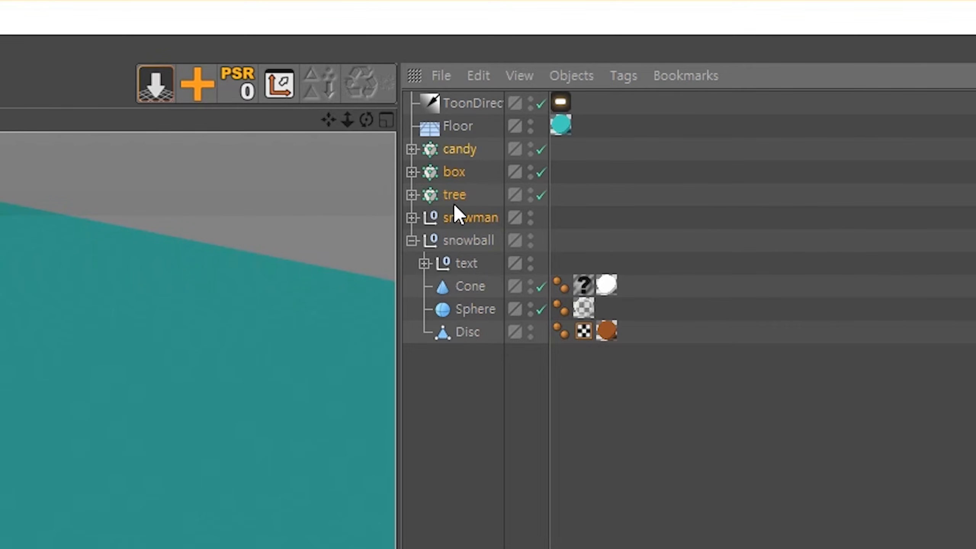
pyautogui.moveTo(458, 222)
pyautogui.mouseDown()
pyautogui.moveTo(456, 240)
pyautogui.moveTo(459, 218)
pyautogui.mouseUp()
pyautogui.click(435, 401)
# - Group the candy, box, tree, snowman and snowball objects under one null named snowball_set
pyautogui.click(469, 241)
pyautogui.hotkey('alt', 'g')
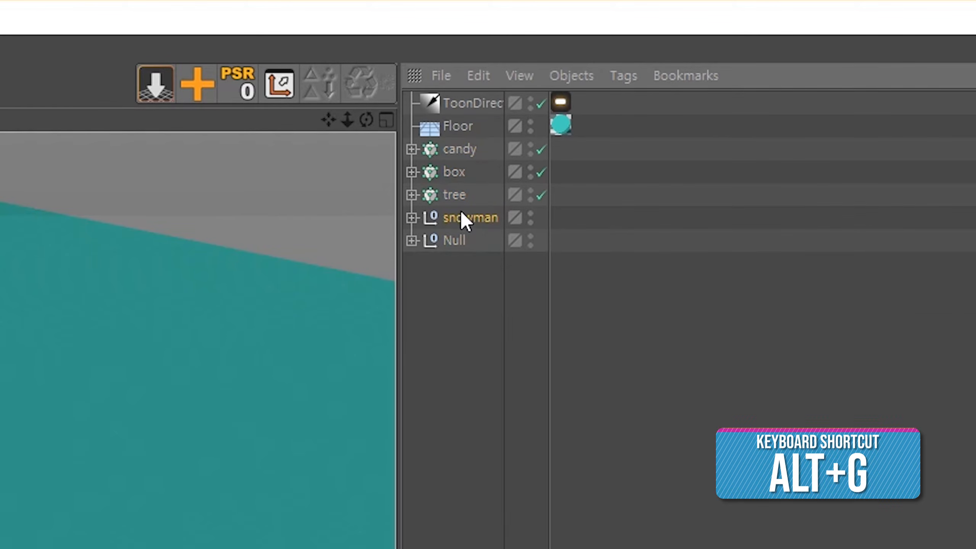
pyautogui.moveTo(458, 156); pyautogui.dragTo(457, 241)
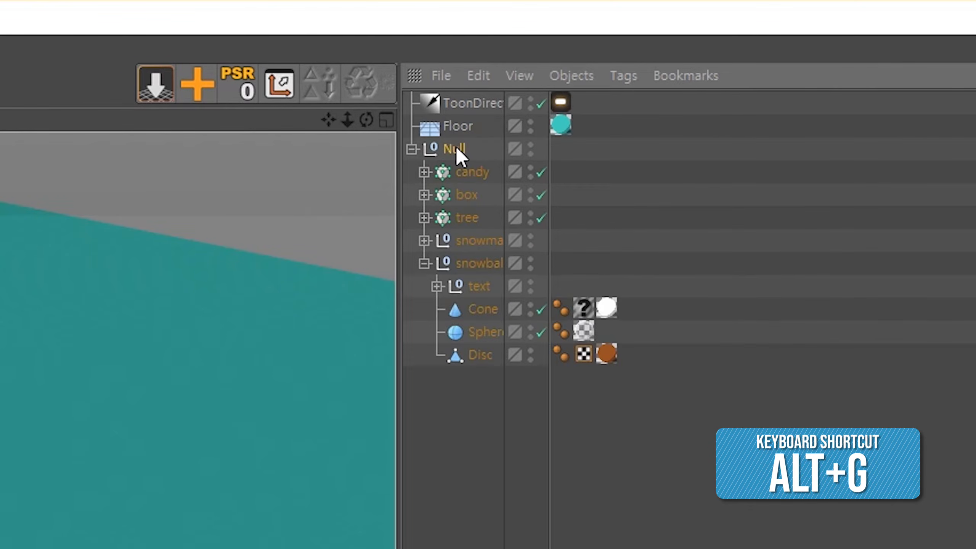
pyautogui.doubleClick(456, 148)
pyautogui.write('snowball')
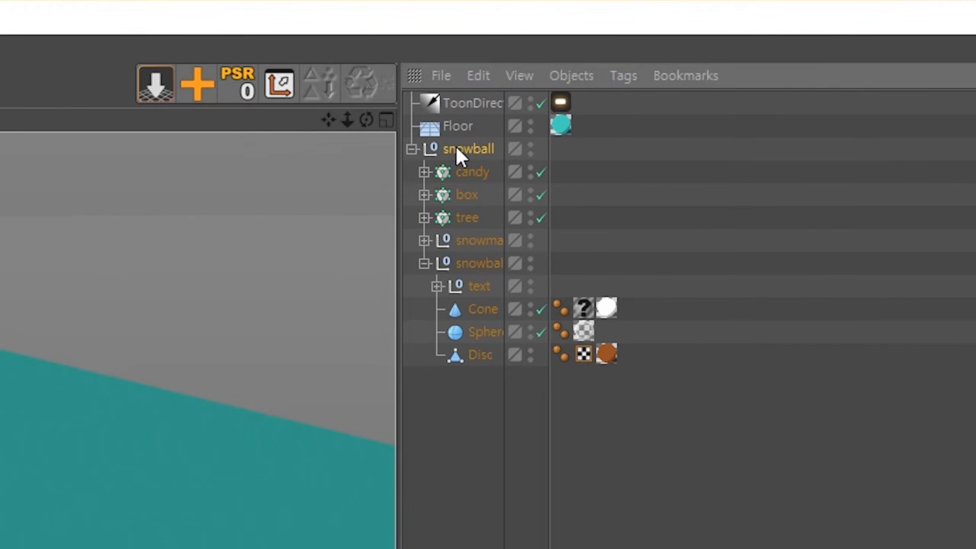
pyautogui.write('_set')
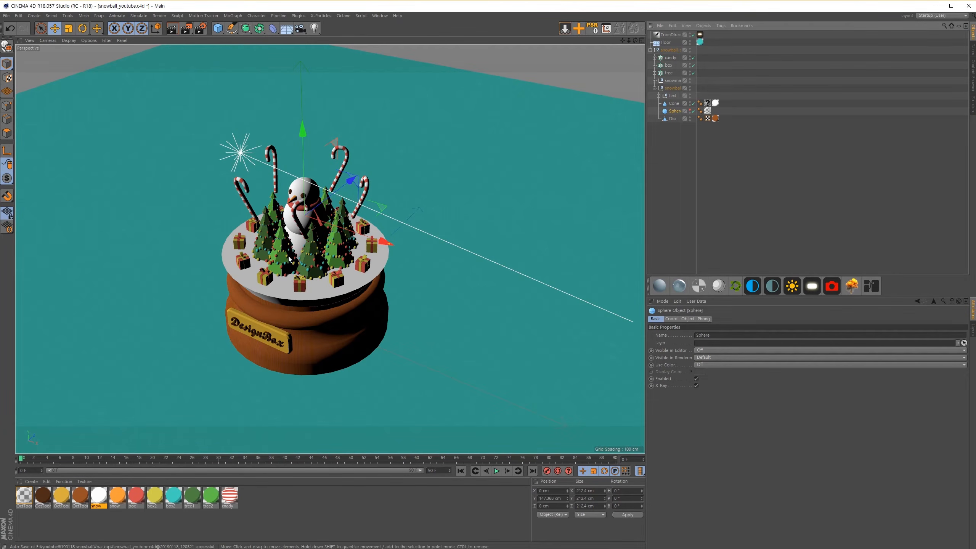
# - Collapse the snowball_set group, add a camera and look through it
pyautogui.click(667, 154)
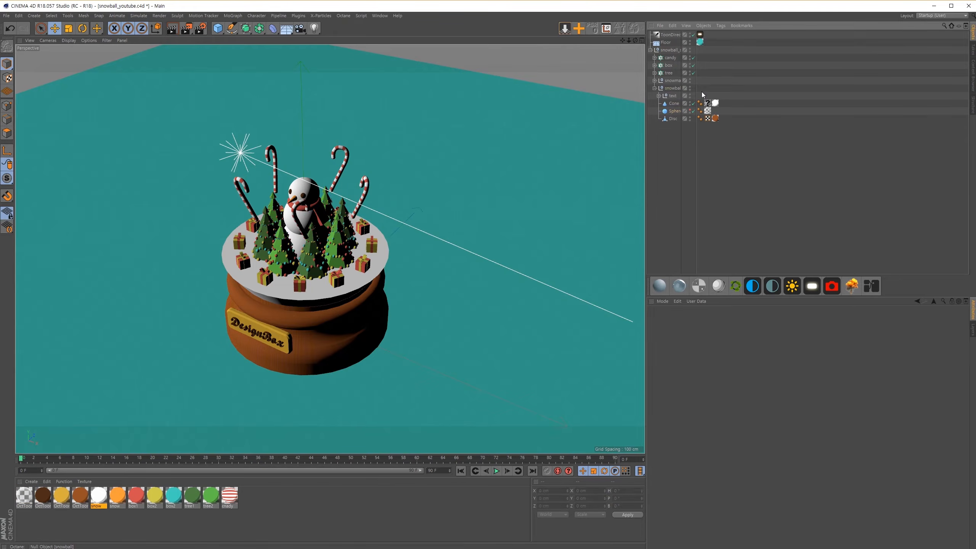
pyautogui.click(651, 50)
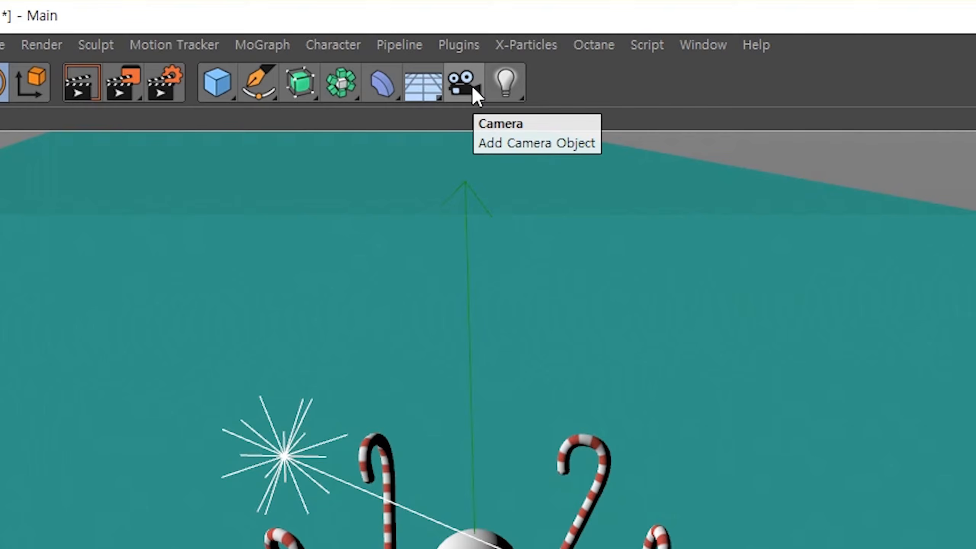
pyautogui.click(474, 93)
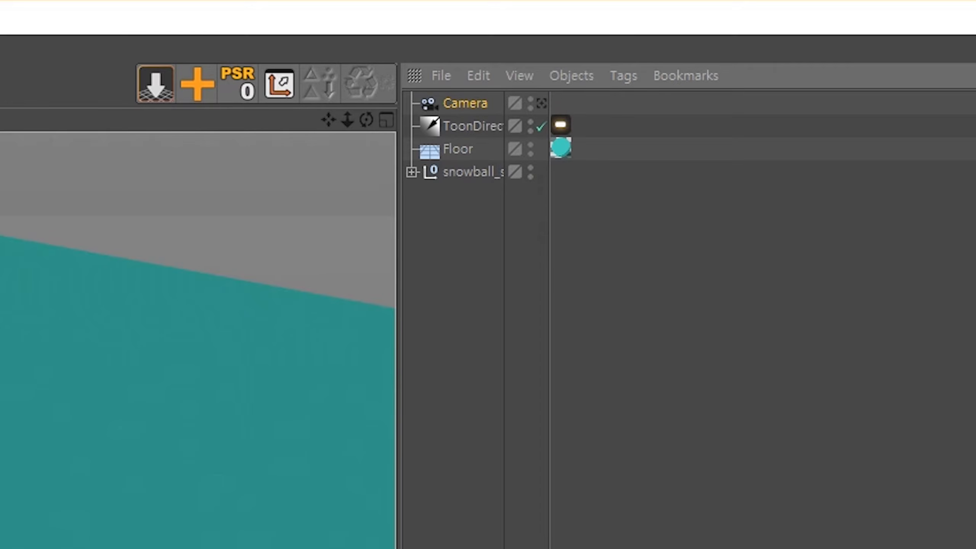
pyautogui.click(542, 105)
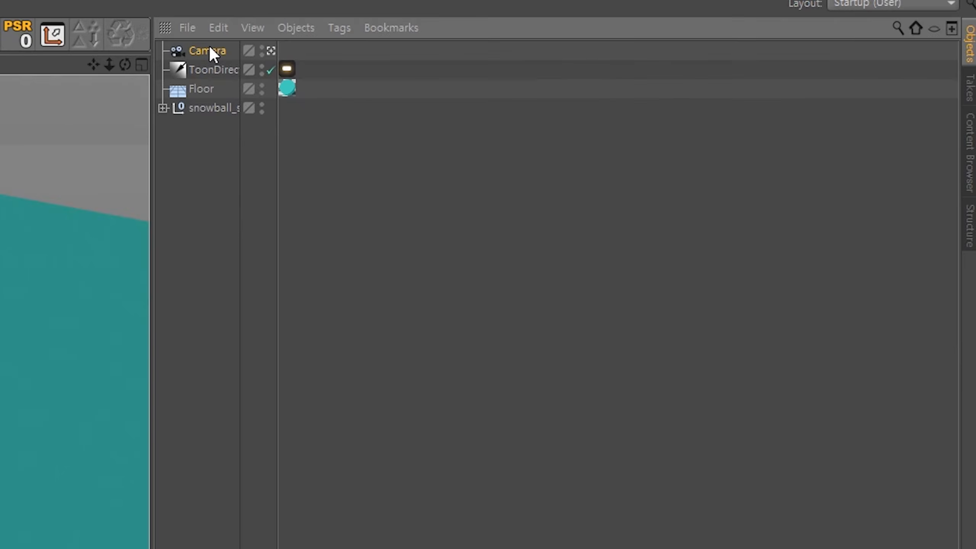
# - Give the camera a Target tag with the snowman as its target object
pyautogui.rightClick(669, 35)
pyautogui.moveTo(285, 58)
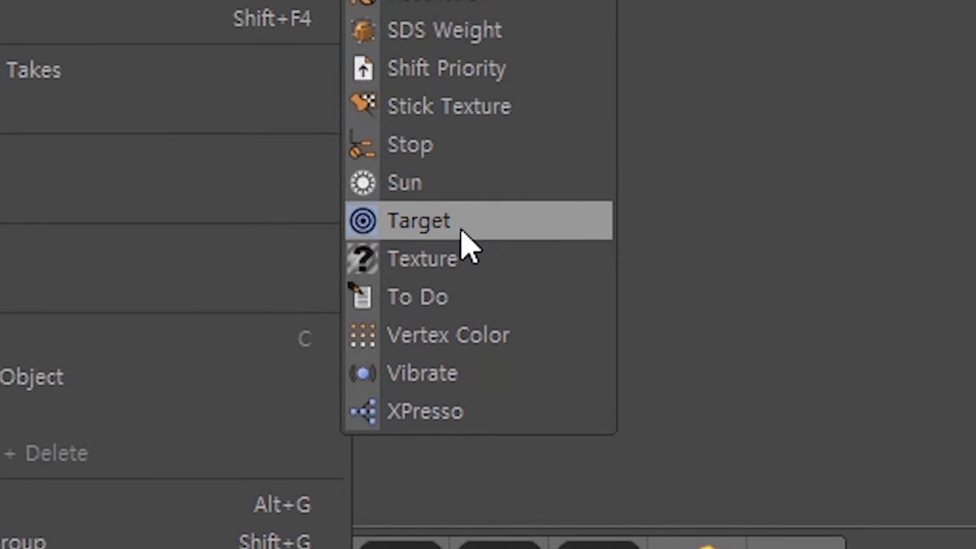
pyautogui.click(461, 230)
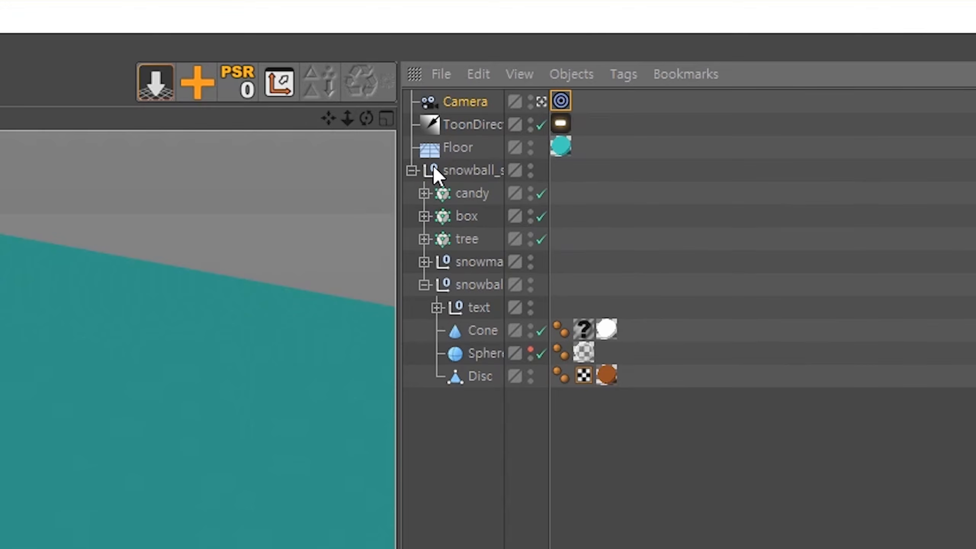
pyautogui.moveTo(453, 265); pyautogui.dragTo(499, 290)
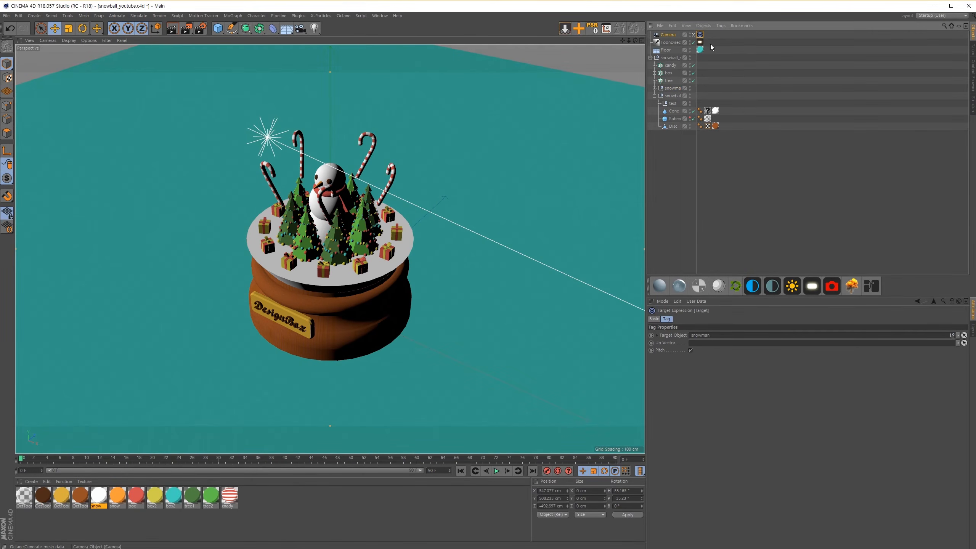
# - Create a null named camera_m and make the camera its child
pyautogui.click(218, 28)
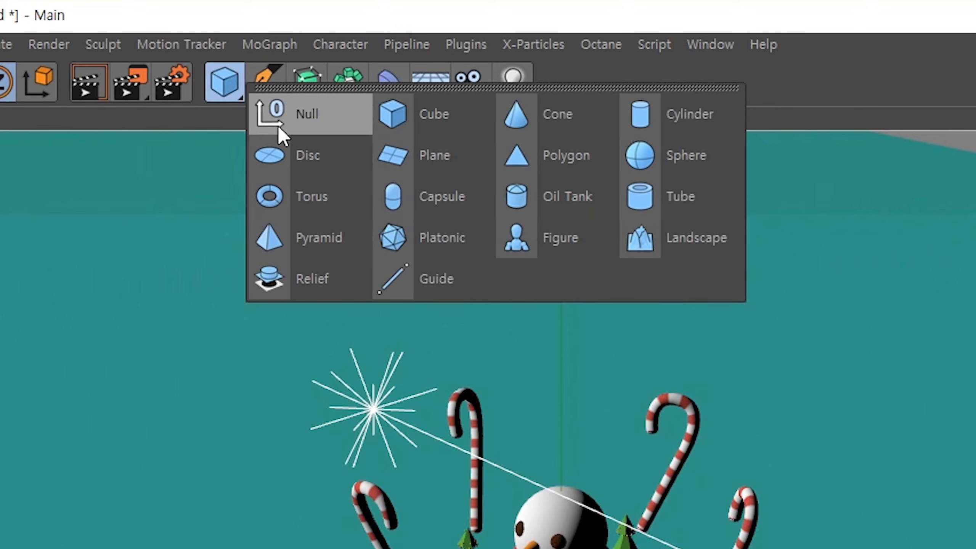
pyautogui.click(304, 123)
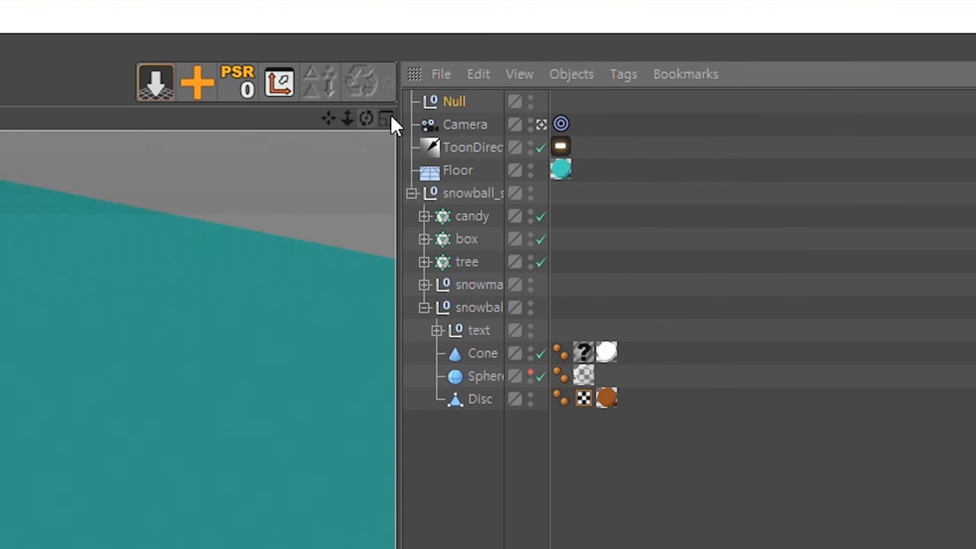
pyautogui.doubleClick(459, 107)
pyautogui.write('camera')
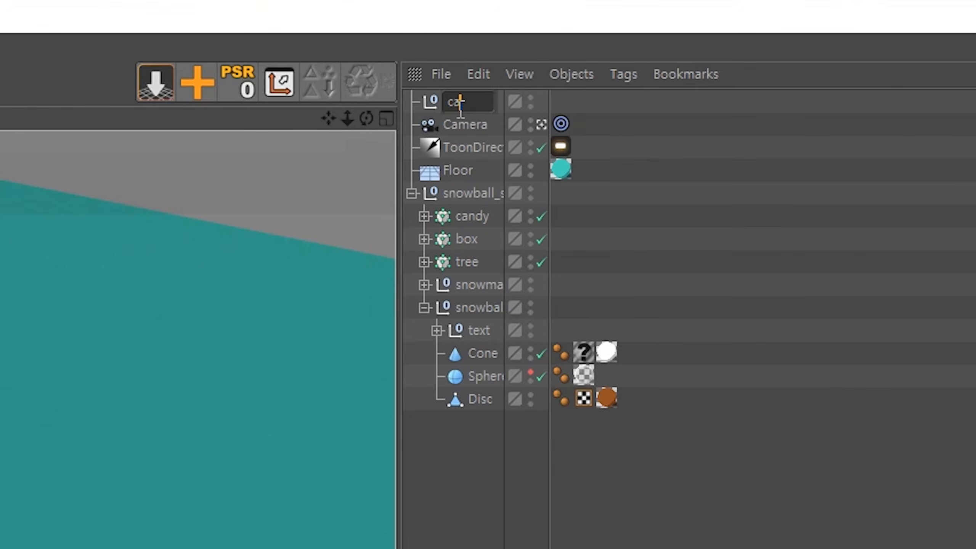
pyautogui.write('_m')
pyautogui.press('Return')
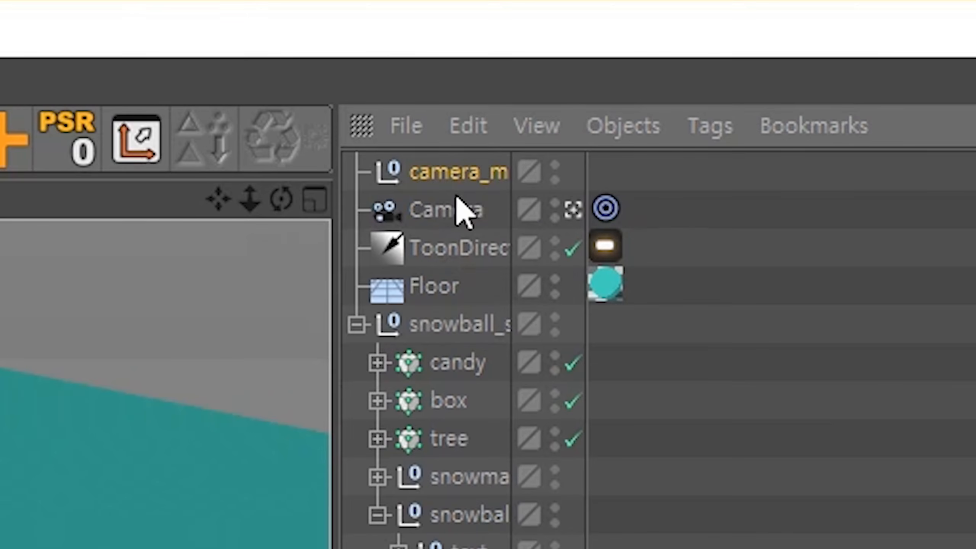
pyautogui.moveTo(472, 123); pyautogui.dragTo(484, 102)
pyautogui.moveTo(478, 173); pyautogui.dragTo(476, 175)
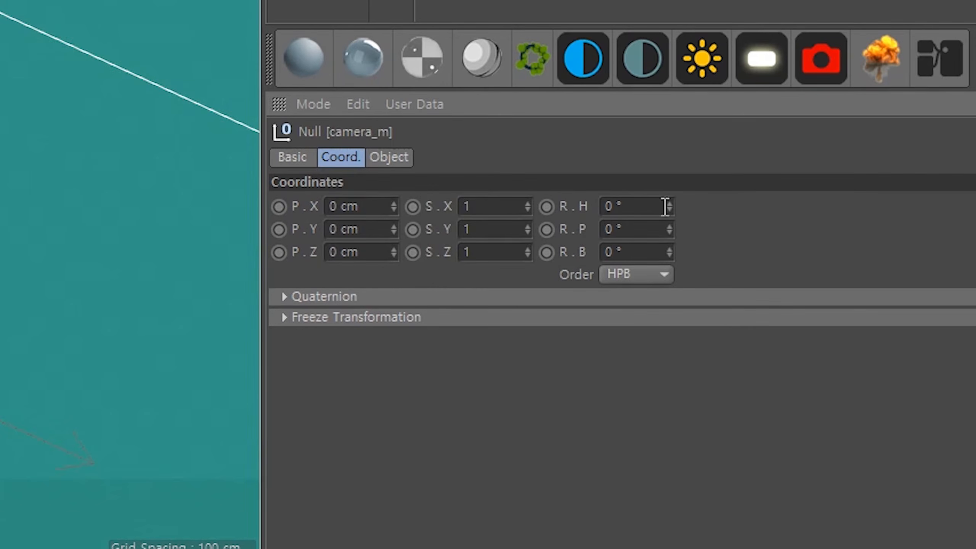
# - Test the camera orbit by rotating the camera_m null's heading and returning it to 0°
pyautogui.moveTo(670, 208); pyautogui.dragTo(669, 191)
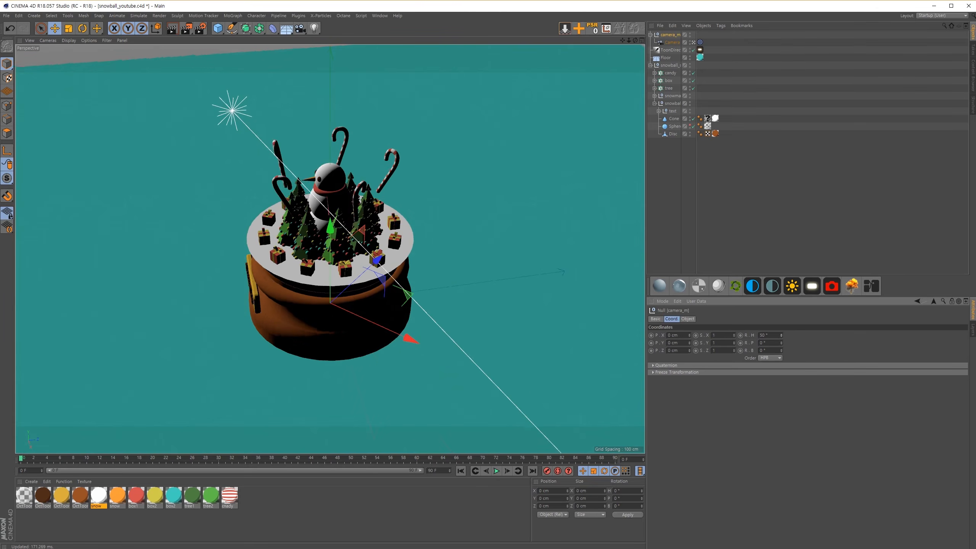
pyautogui.moveTo(781, 335); pyautogui.dragTo(782, 328)
pyautogui.moveTo(782, 335); pyautogui.dragTo(782, 387)
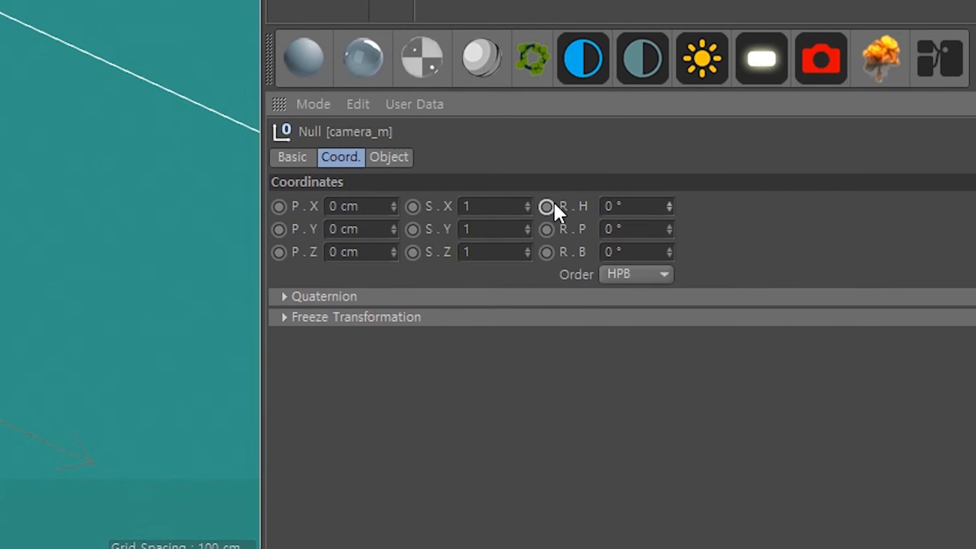
# - Keyframe the camera_m null's heading at 0° on frame 0 and at 360° on frame 90
pyautogui.click(547, 207)
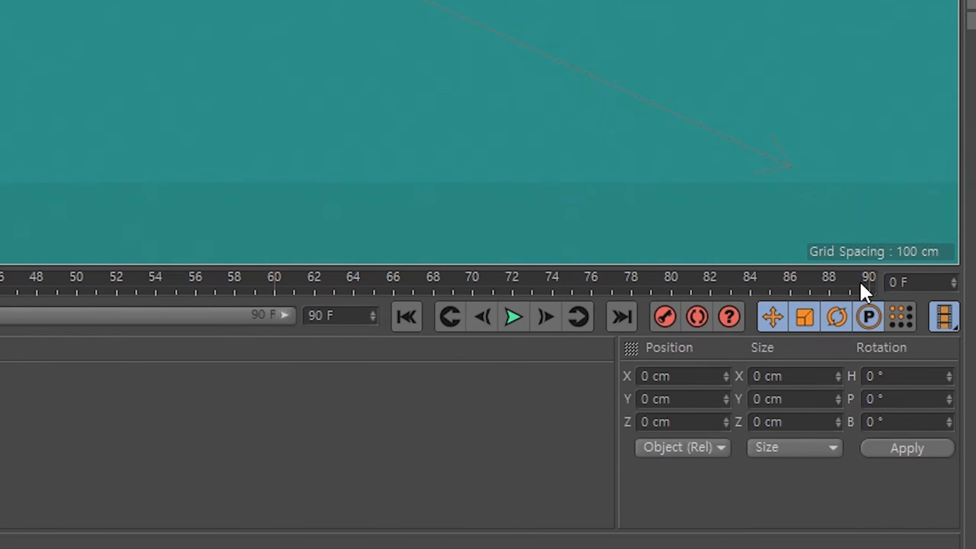
pyautogui.click(862, 285)
pyautogui.click(636, 202)
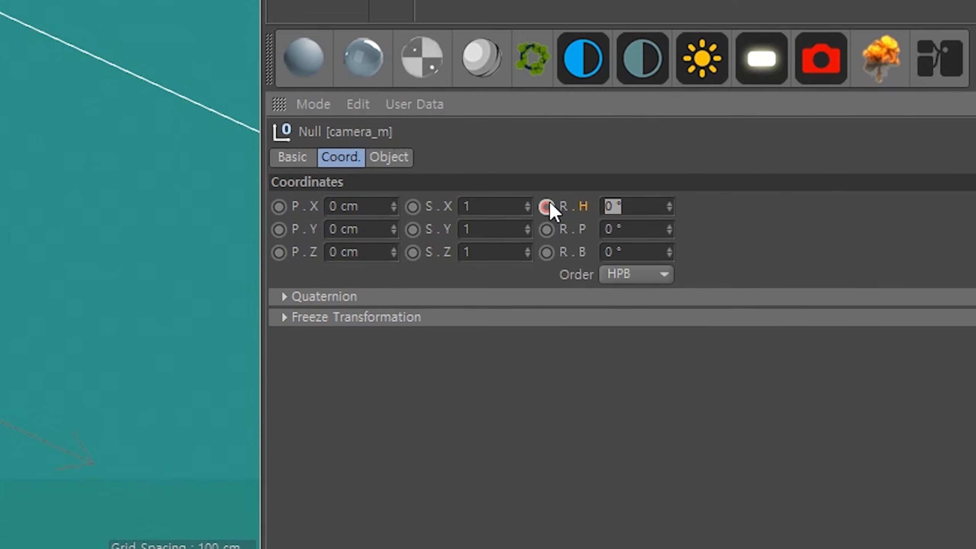
pyautogui.write('360')
pyautogui.press('Return')
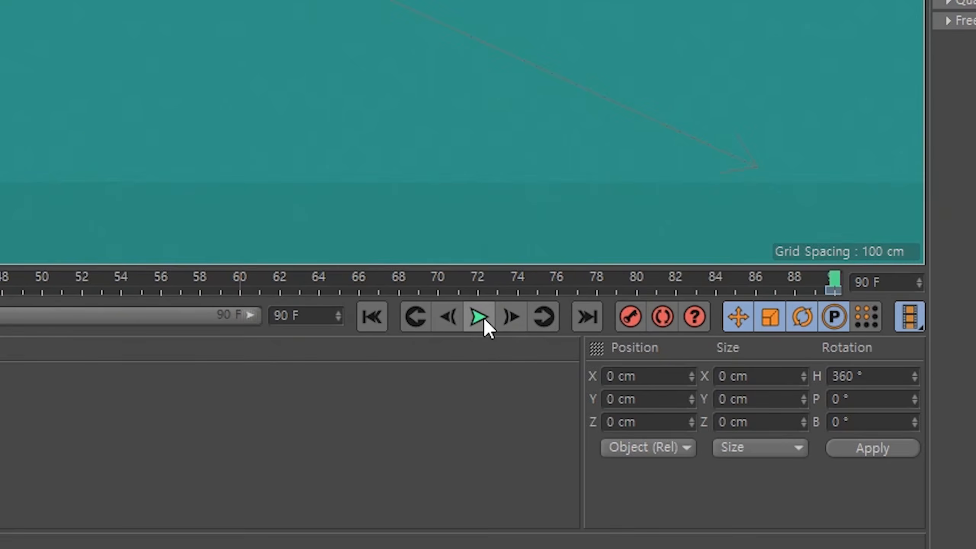
# - Play the camera orbit and give camera_m's heading keys linear interpolation in the timeline
pyautogui.click(480, 317)
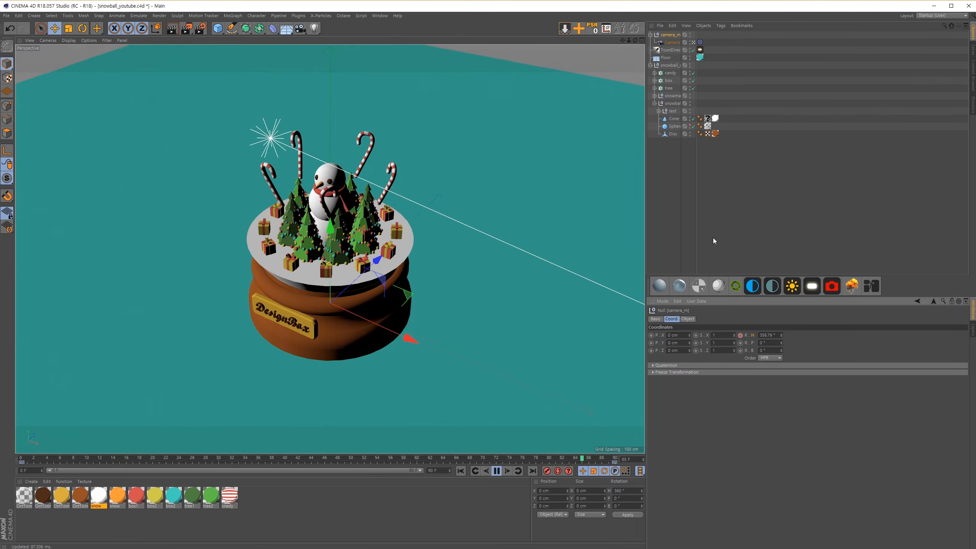
pyautogui.hotkey('shift', 'F3')
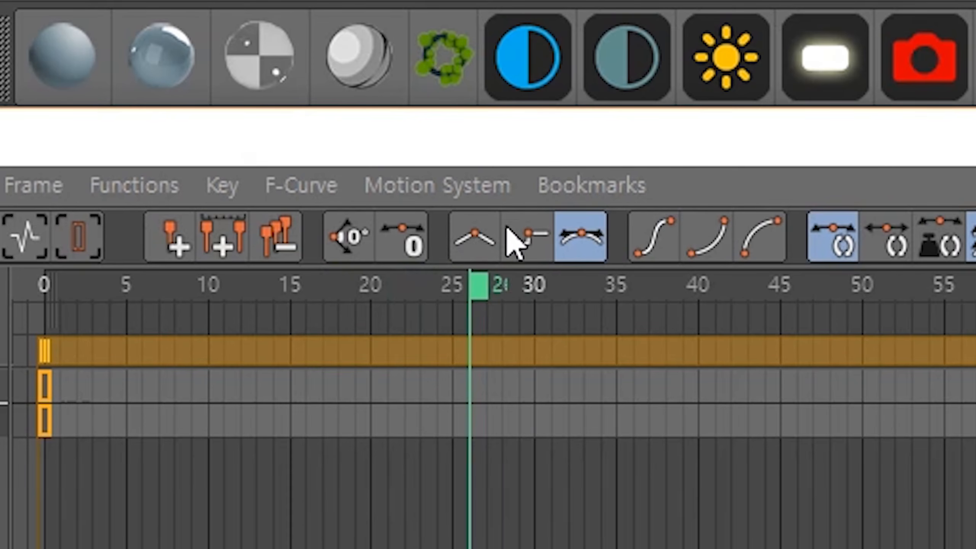
pyautogui.click(967, 302)
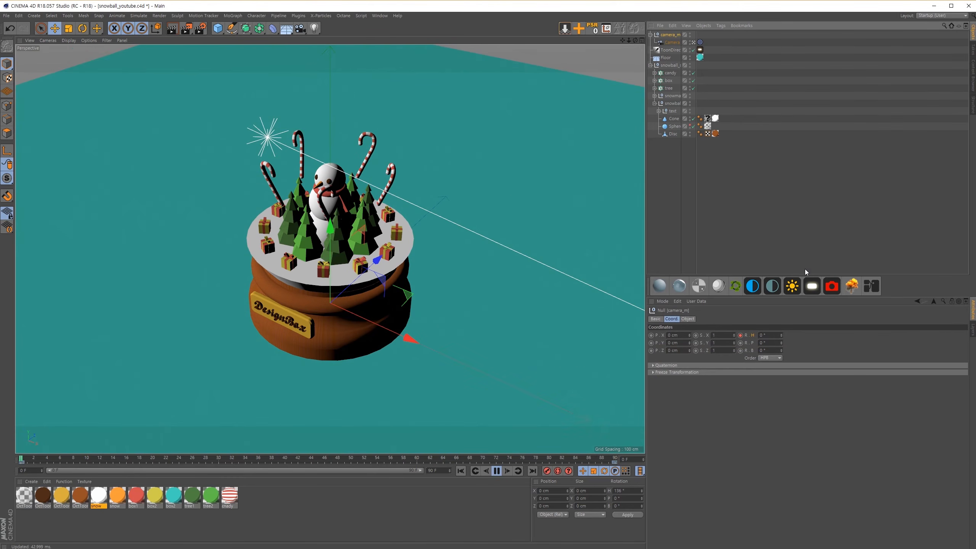
# - Switch the perspective viewport's display to wireframe lines while the orbit plays
pyautogui.press('n')
pyautogui.press('g')
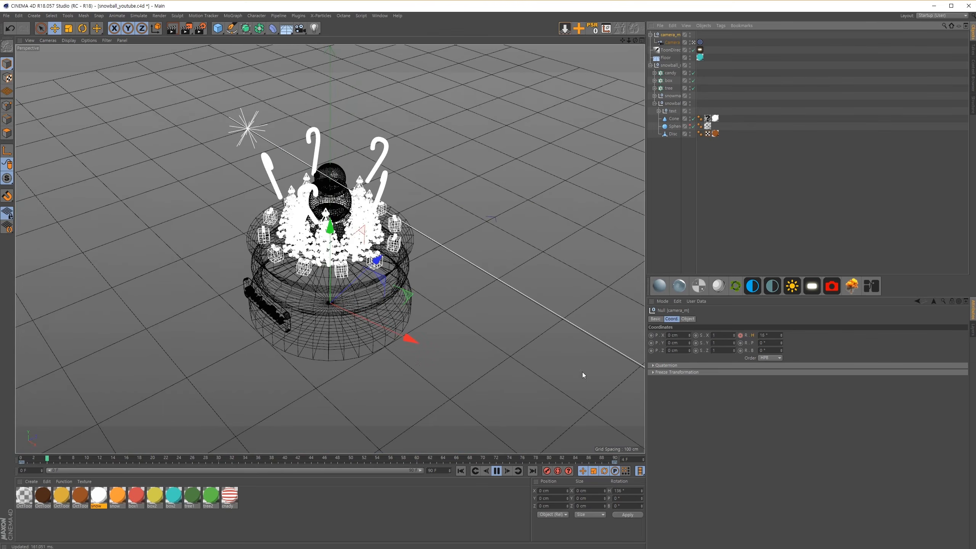